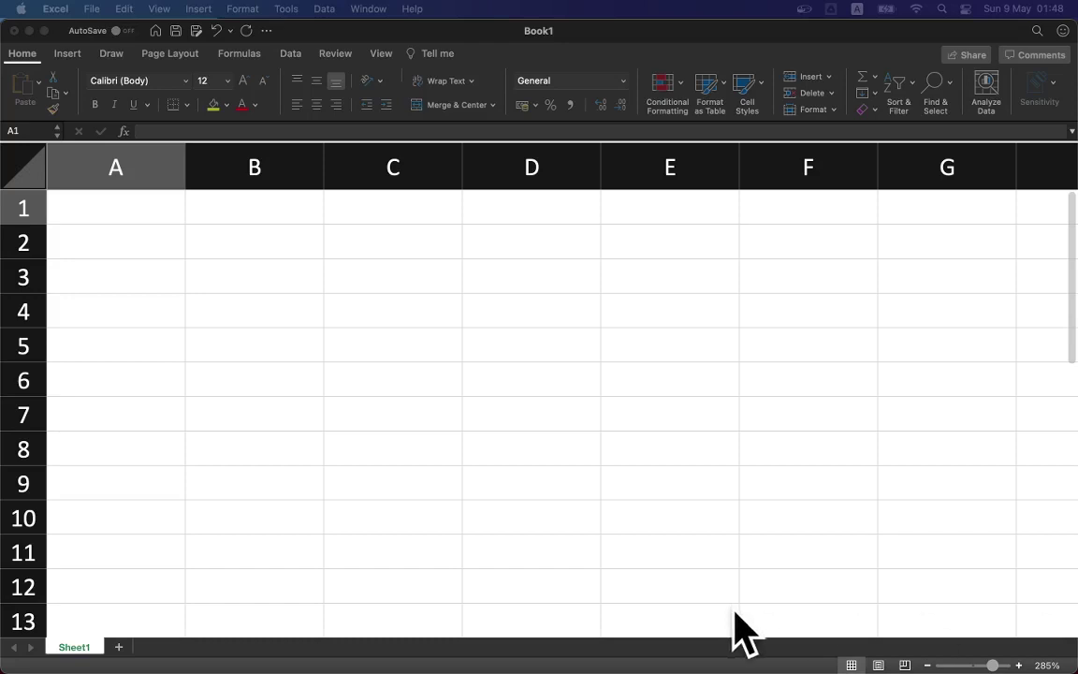
Enter the word 'spreadsheet' in cell A1, then move back to A1 and along row 1.
{"action": "left_click", "coordinate": [117, 208]}
{"action": "left_click", "coordinate": [108, 243]}
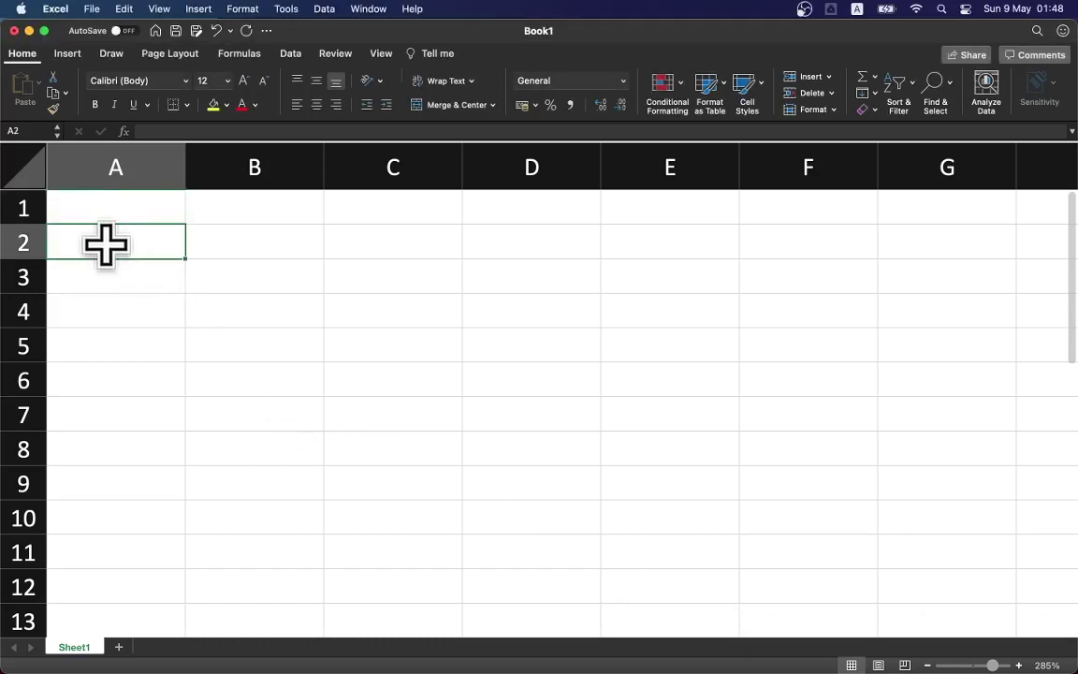
{"action": "left_click", "coordinate": [99, 217]}
{"action": "type", "text": "sprea"}
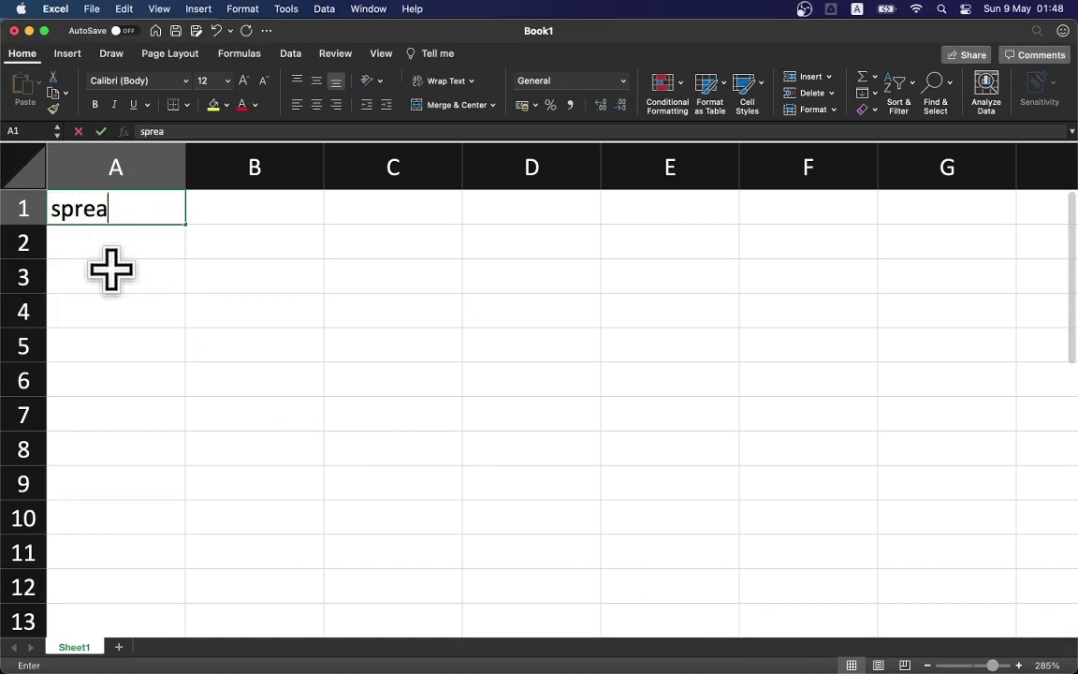
{"action": "type", "text": "dsheet"}
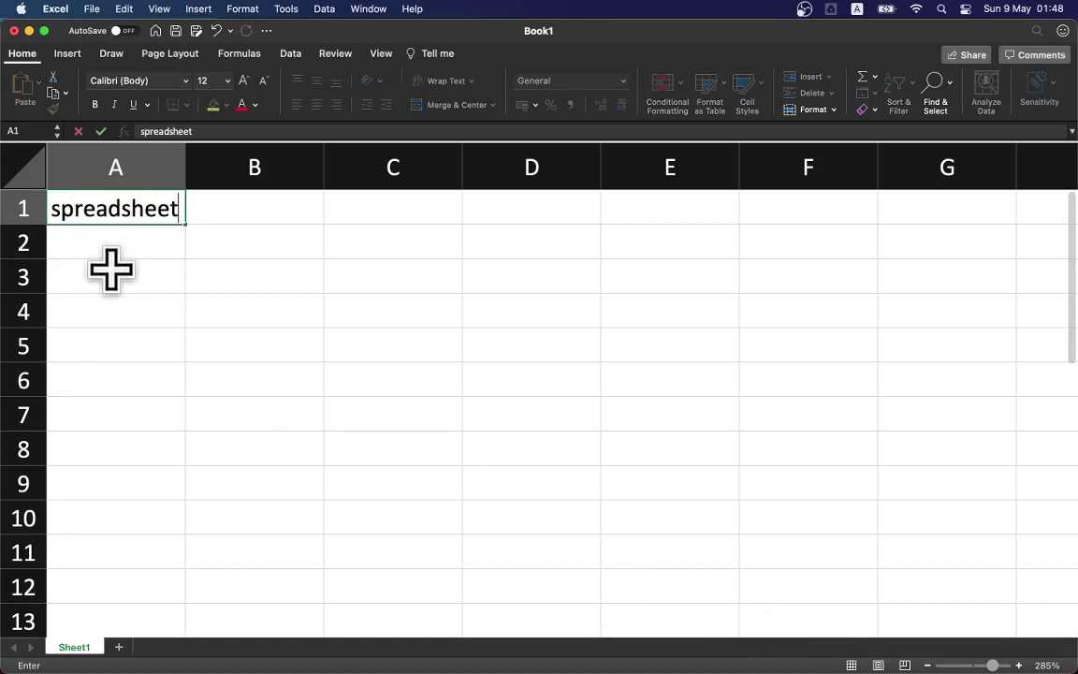
{"action": "key", "text": "Return"}
{"action": "key", "text": "Up"}
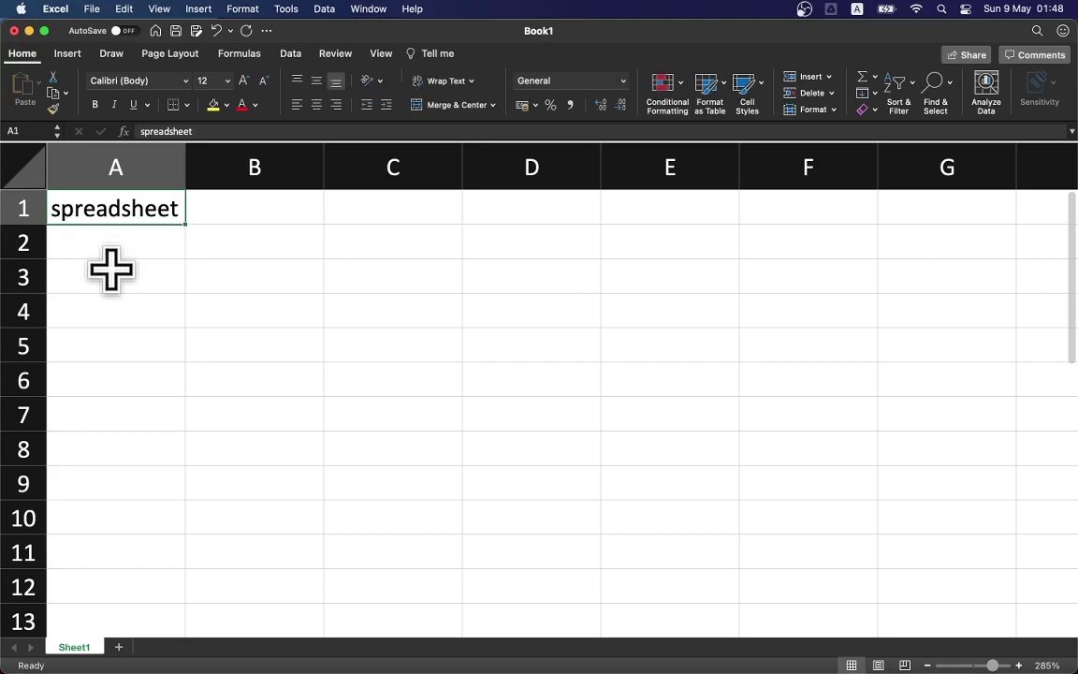
{"action": "key", "text": "Right"}
{"action": "key", "text": "Right"}
{"action": "key", "text": "Right"}
{"action": "key", "text": "Right"}
{"action": "key", "text": "Right"}
{"action": "key", "text": "Right"}
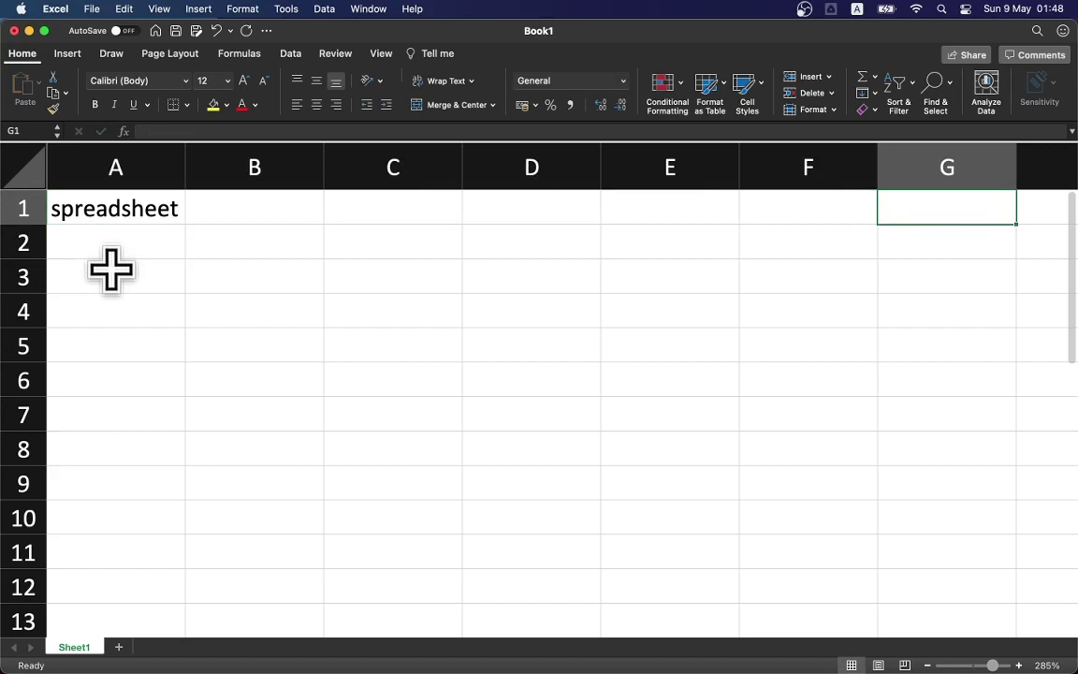
{"action": "key", "text": "Right"}
{"action": "key", "text": "Right"}
{"action": "key", "text": "Right"}
{"action": "key", "text": "Right"}
{"action": "key", "text": "Right"}
{"action": "key", "text": "Right"}
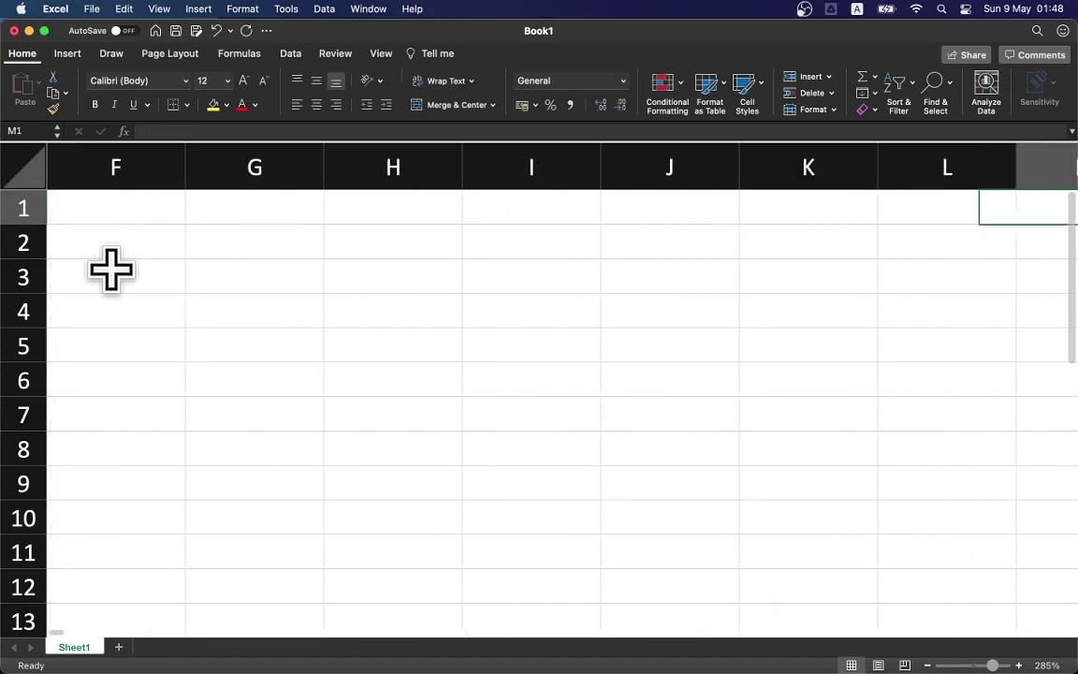
{"action": "key", "text": "Right"}
{"action": "key", "text": "Right"}
{"action": "key", "text": "Right"}
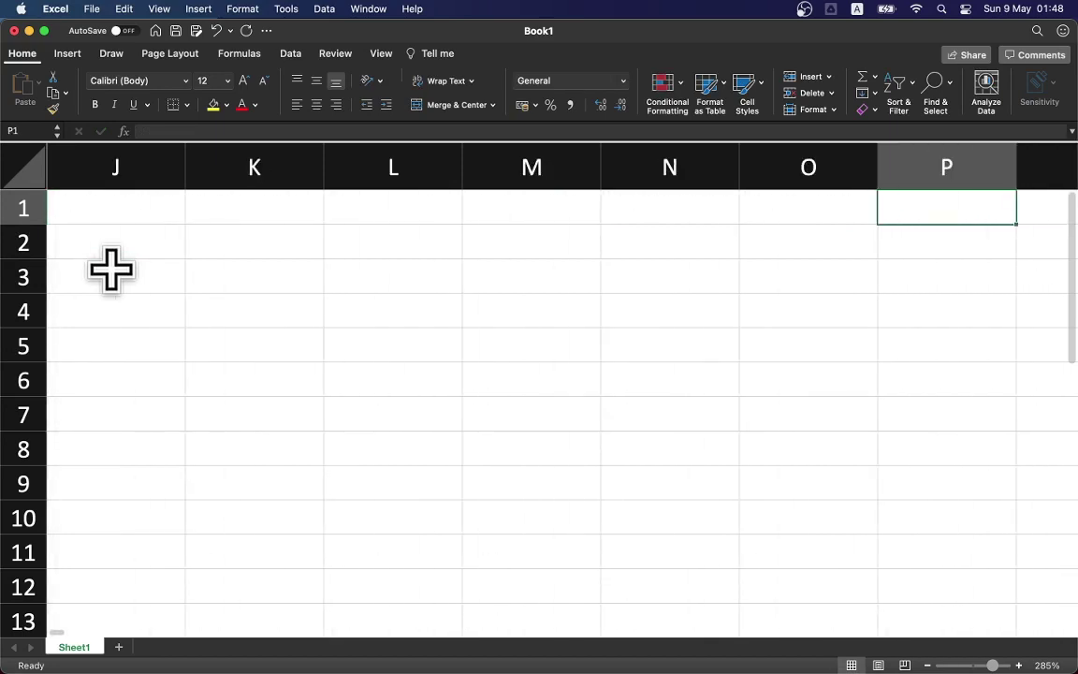
{"action": "key", "text": "Right"}
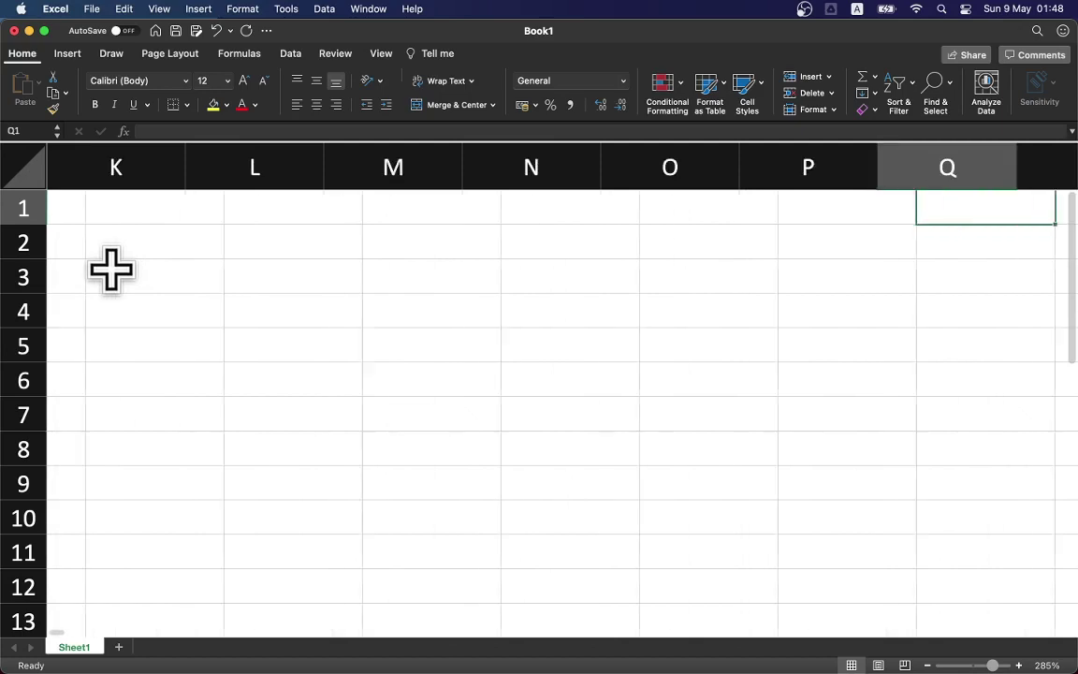
{"action": "key", "text": "Right"}
{"action": "key", "text": "Right"}
{"action": "key", "text": "Right"}
{"action": "key", "text": "Right"}
{"action": "key", "text": "Right"}
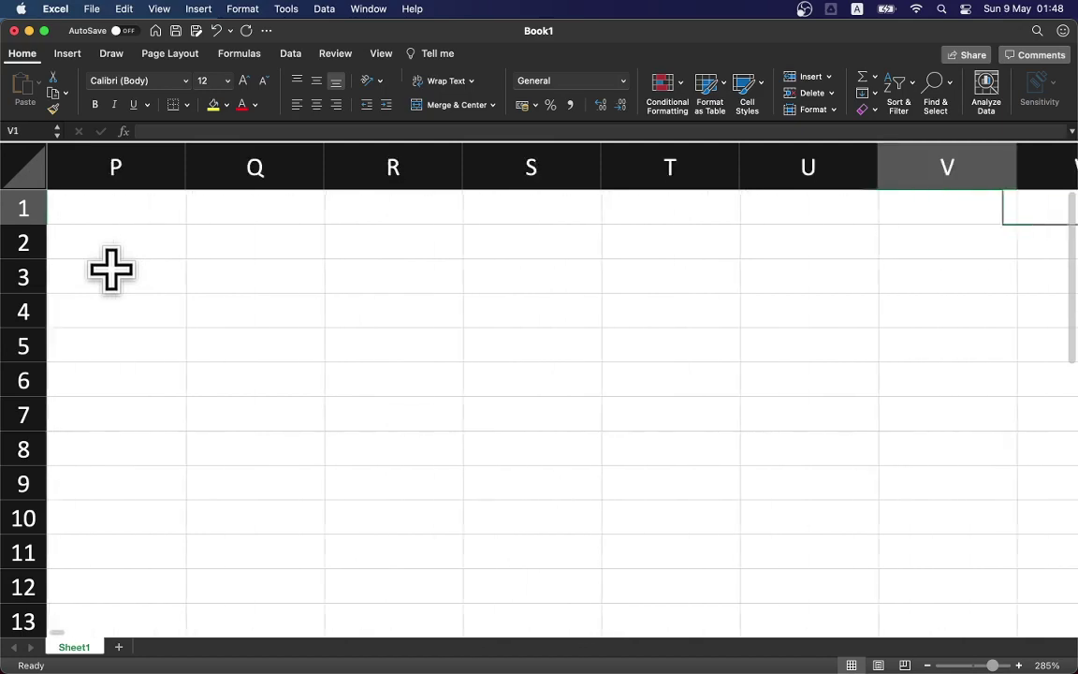
{"action": "key", "text": "Right"}
{"action": "key", "text": "Right"}
{"action": "key", "text": "Right"}
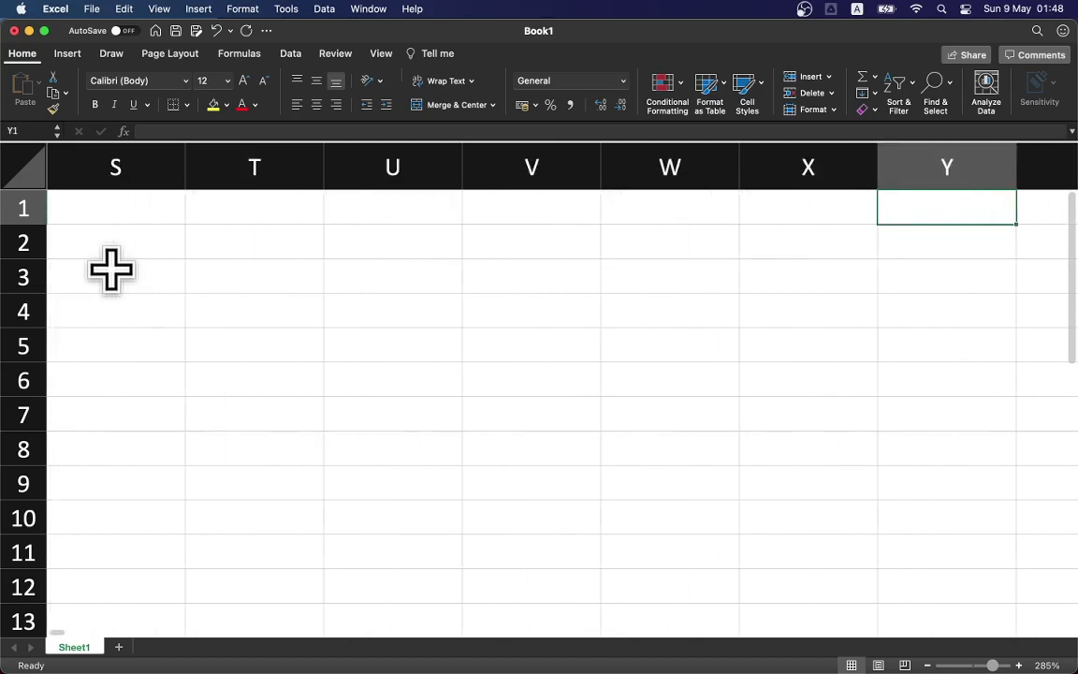
{"action": "key", "text": "Right"}
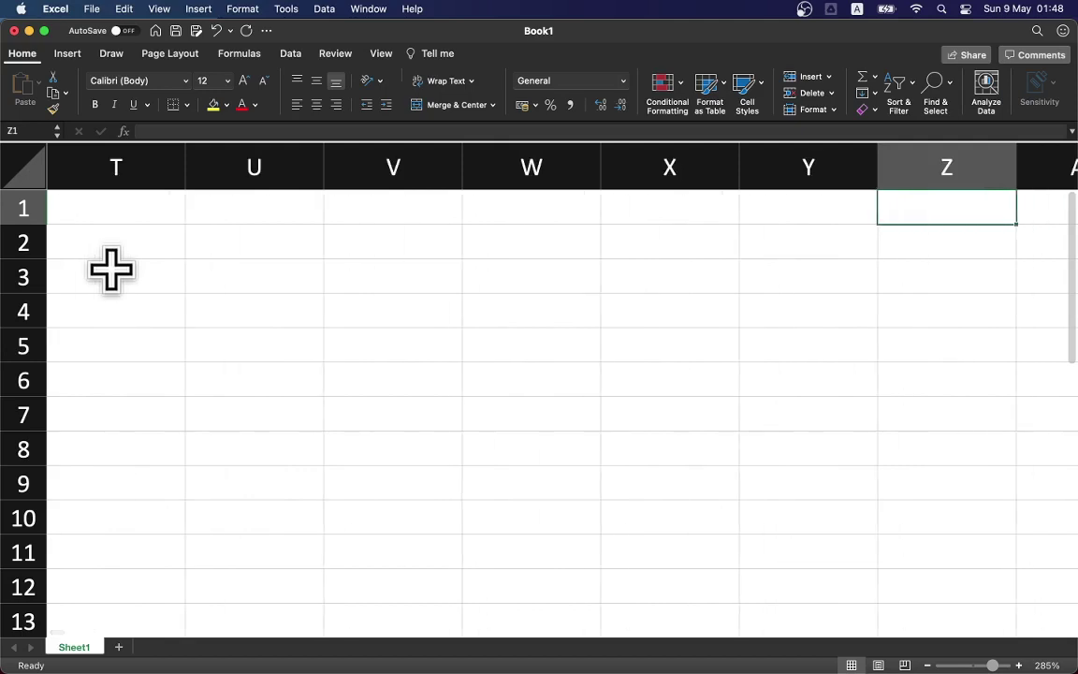
{"action": "key", "text": "Right"}
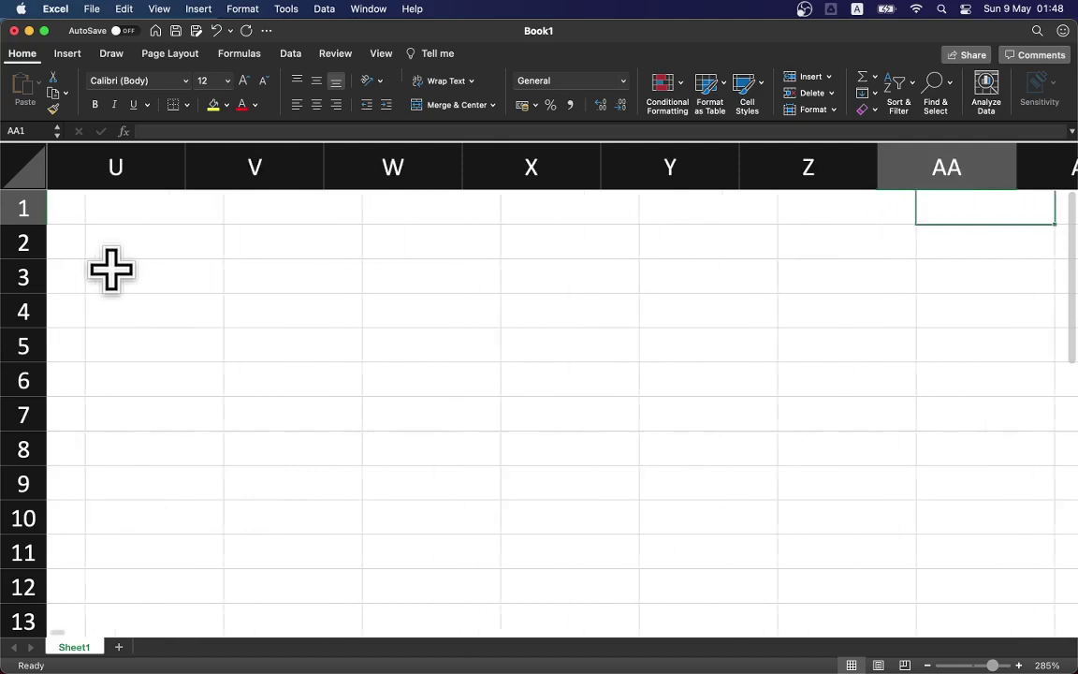
{"action": "key", "text": "Right"}
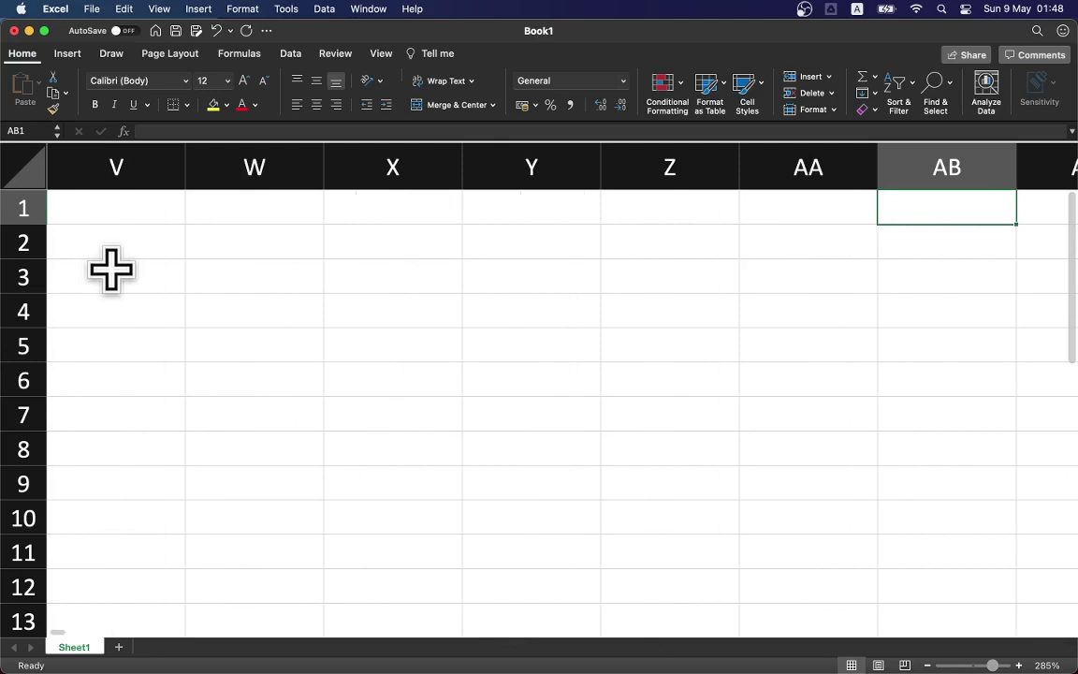
{"action": "key", "text": "Right"}
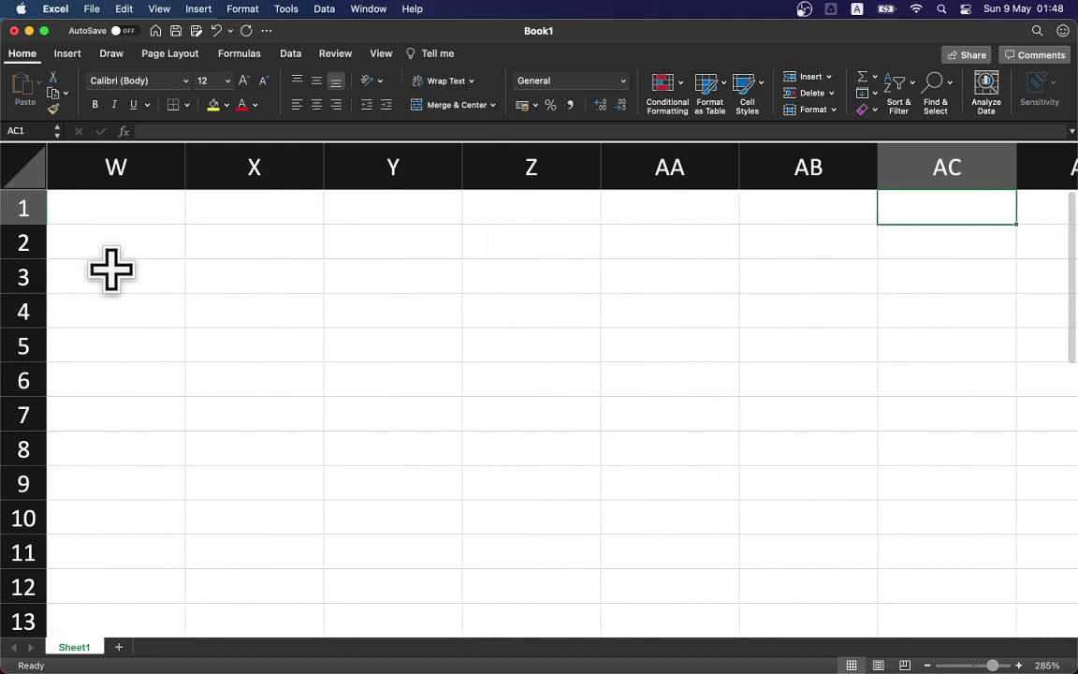
{"action": "key", "text": "Right"}
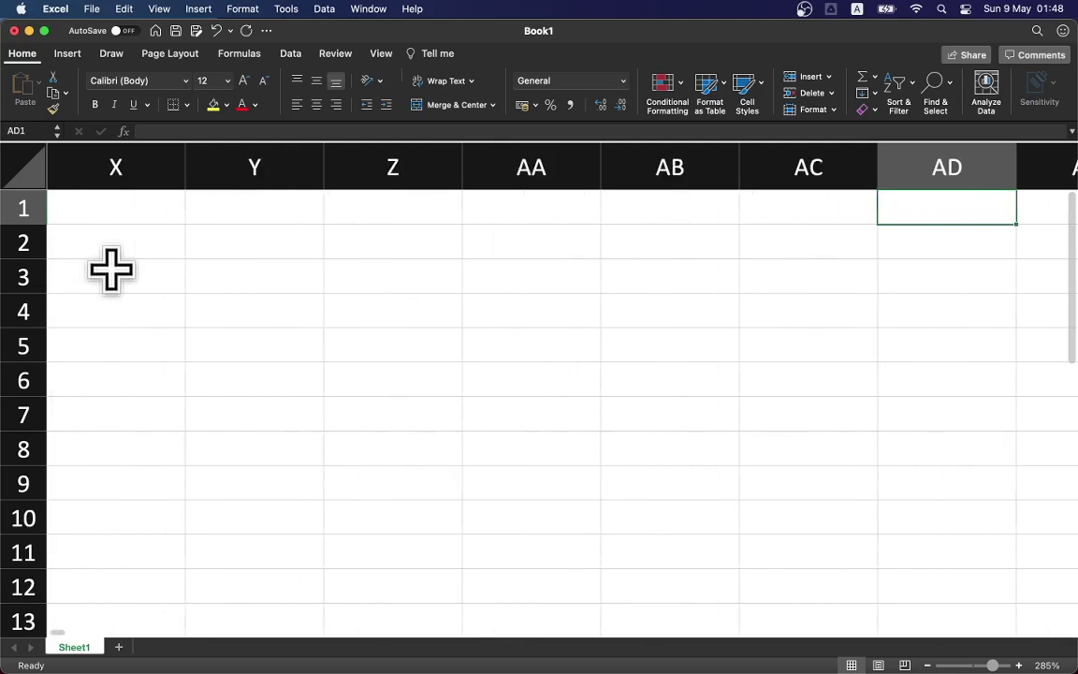
{"action": "key", "text": "Right"}
{"action": "key", "text": "Right"}
{"action": "key", "text": "Right"}
{"action": "key", "text": "Right"}
{"action": "key", "text": "Right"}
{"action": "key", "text": "Right"}
{"action": "key", "text": "Right"}
{"action": "key", "text": "Right"}
{"action": "key", "text": "Right"}
{"action": "key", "text": "Right"}
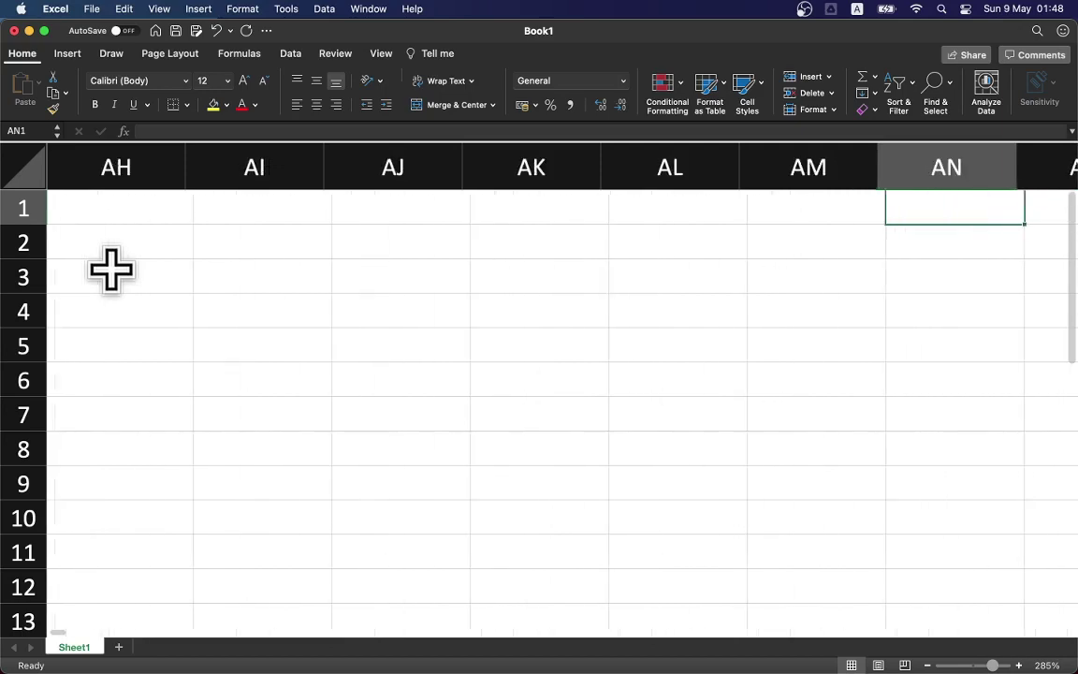
{"action": "key", "text": "Right"}
{"action": "key", "text": "Right"}
{"action": "key", "text": "Right"}
{"action": "key", "text": "Right"}
{"action": "key", "text": "Right"}
{"action": "key", "text": "Right"}
{"action": "key", "text": "Right"}
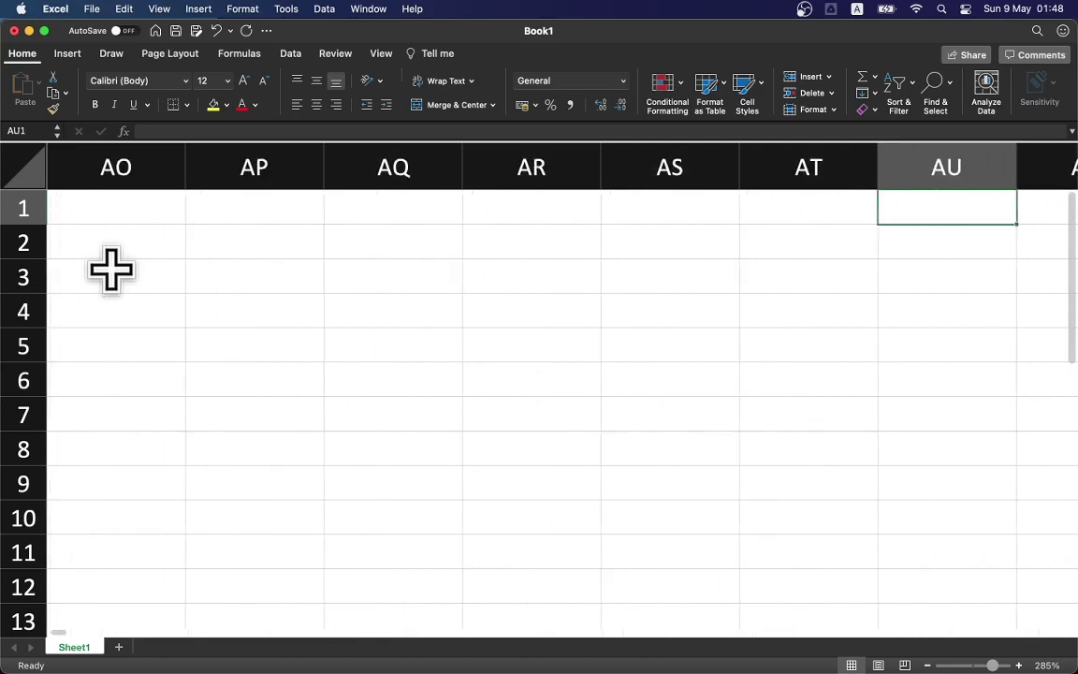
{"action": "key", "text": "Right"}
{"action": "key", "text": "Right"}
{"action": "key", "text": "Right"}
{"action": "key", "text": "Right"}
{"action": "key", "text": "Right"}
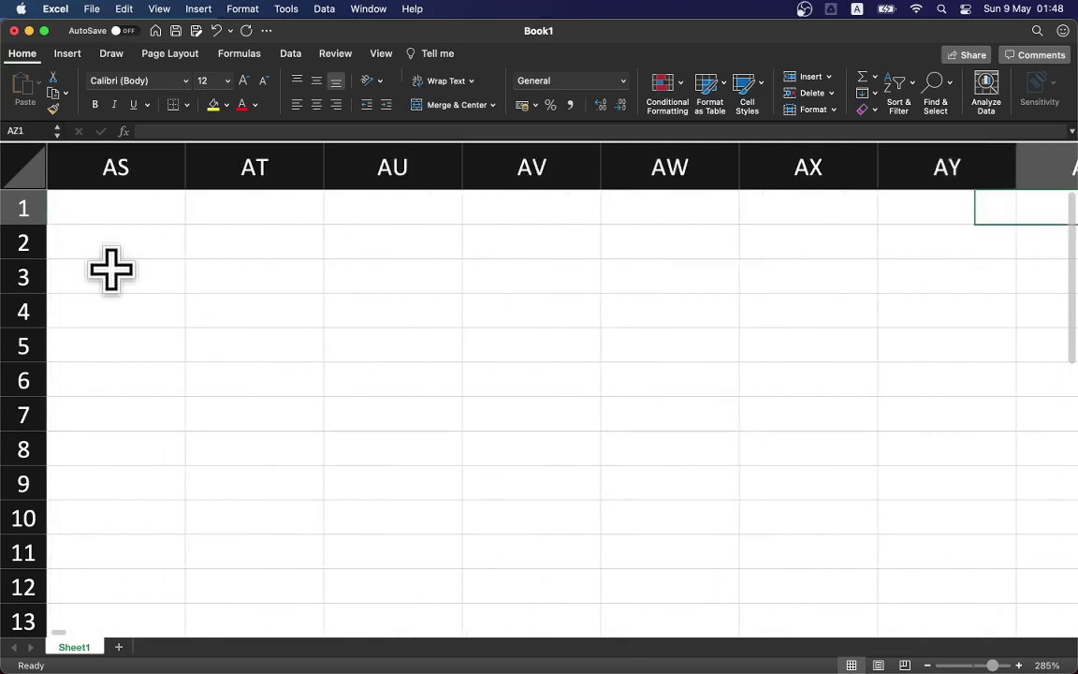
{"action": "key", "text": "Right"}
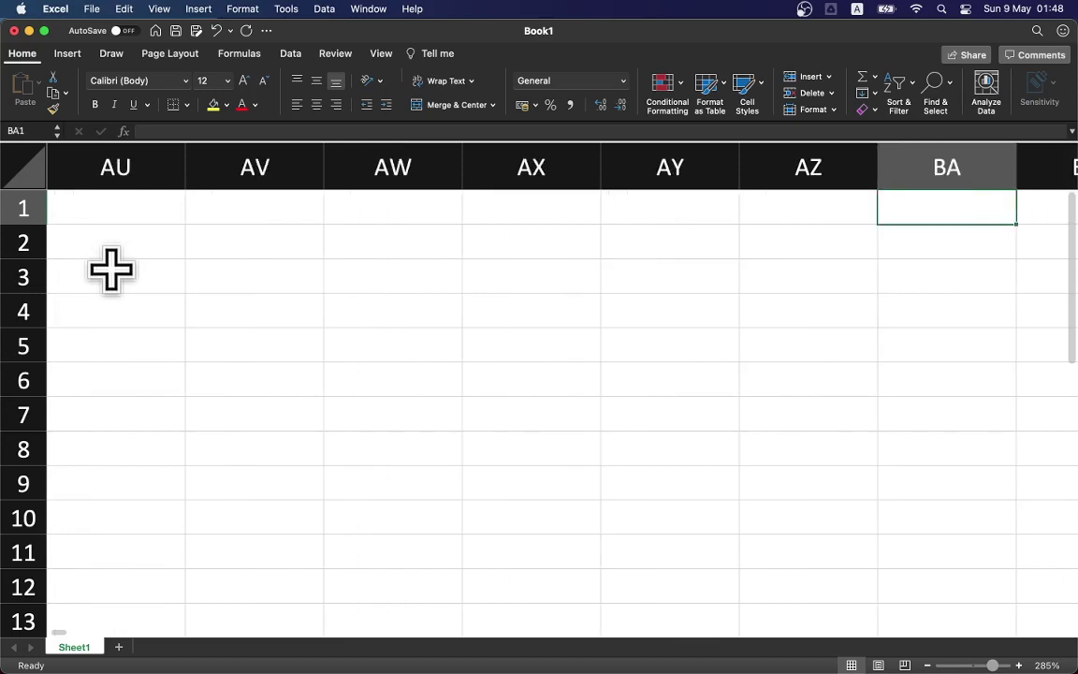
{"action": "key", "text": "Right"}
{"action": "key", "text": "Right"}
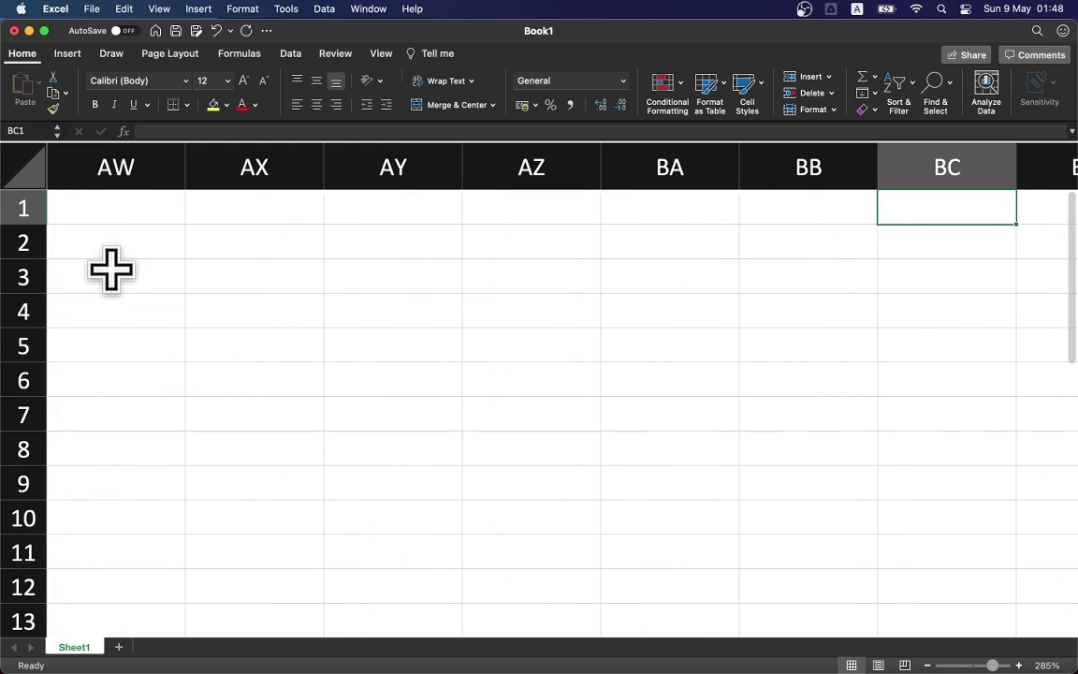
{"action": "key", "text": "ctrl+Right"}
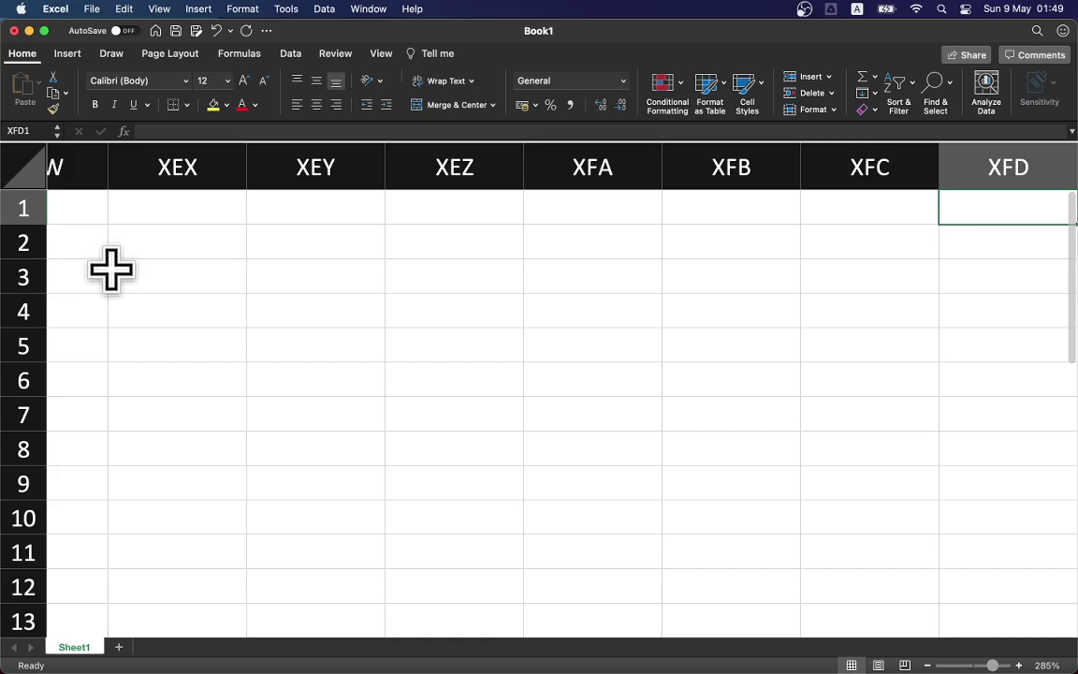
{"action": "key", "text": "ctrl+Left"}
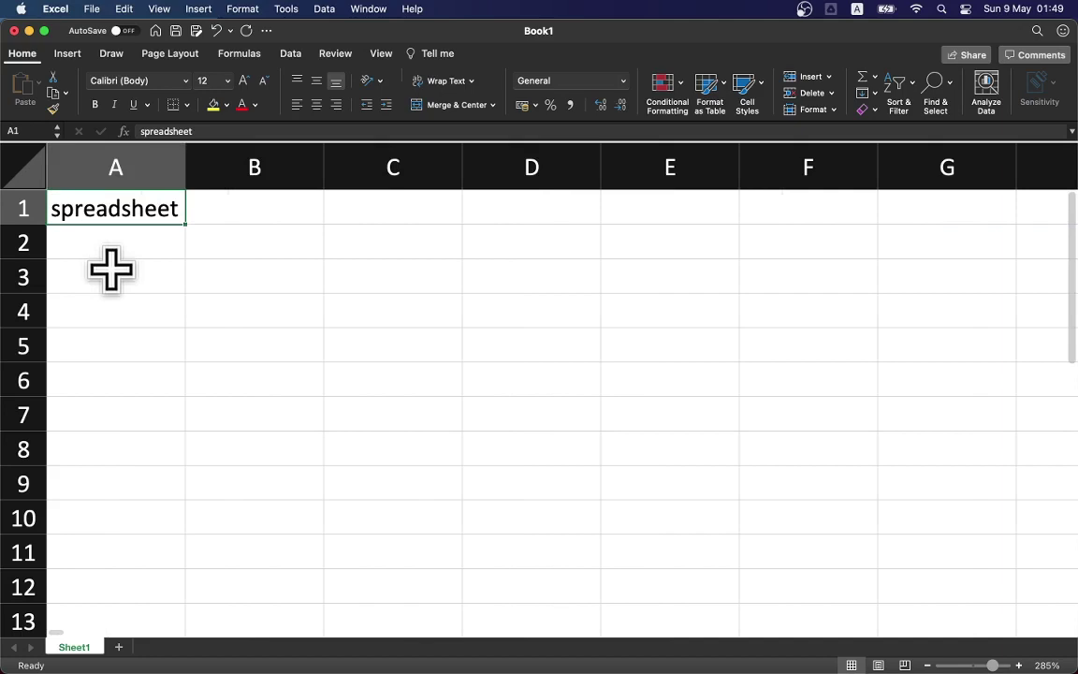
Replace A1's content with 1, copy it, and paste it across all of row 1.
{"action": "type", "text": "1"}
{"action": "key", "text": "ctrl+Return"}
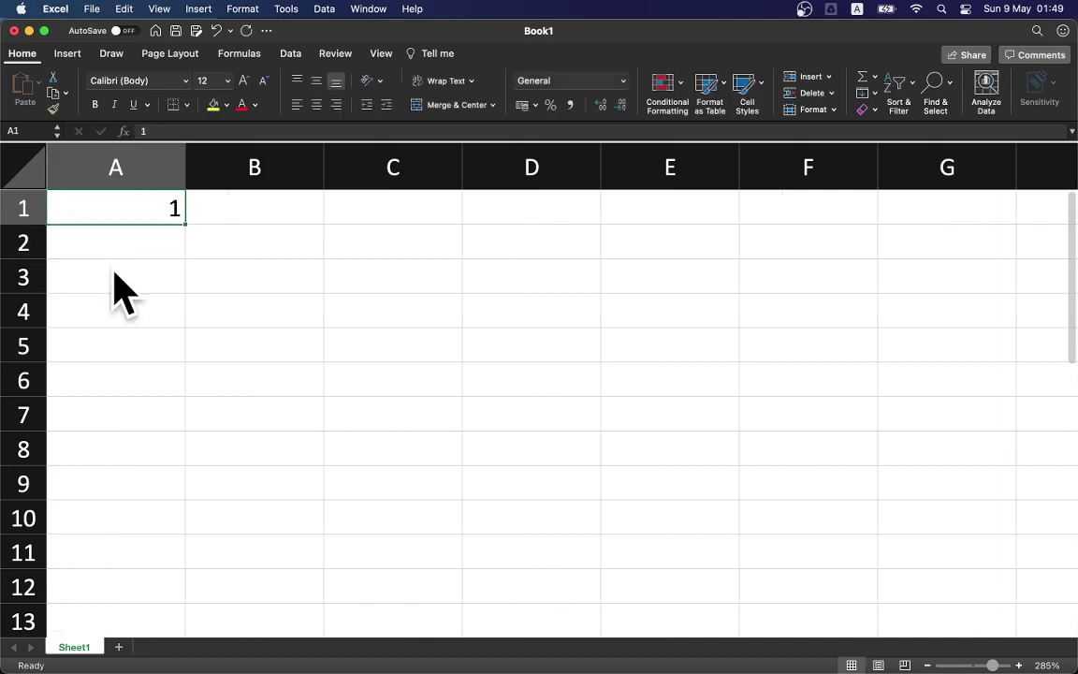
{"action": "key", "text": "super+c"}
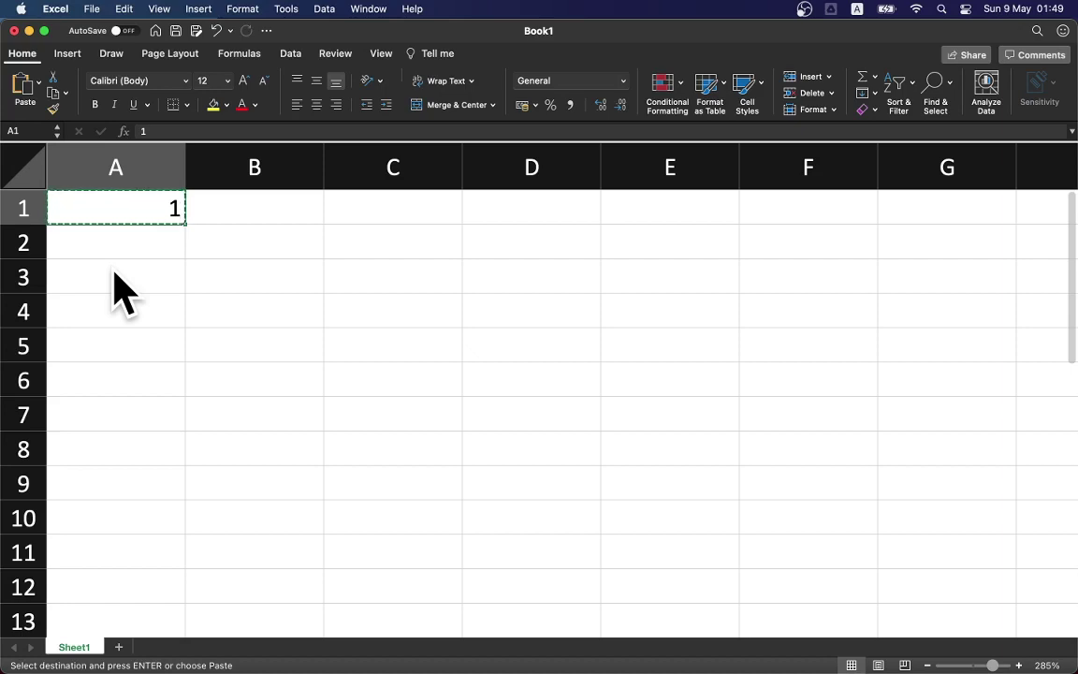
{"action": "key", "text": "shift+space"}
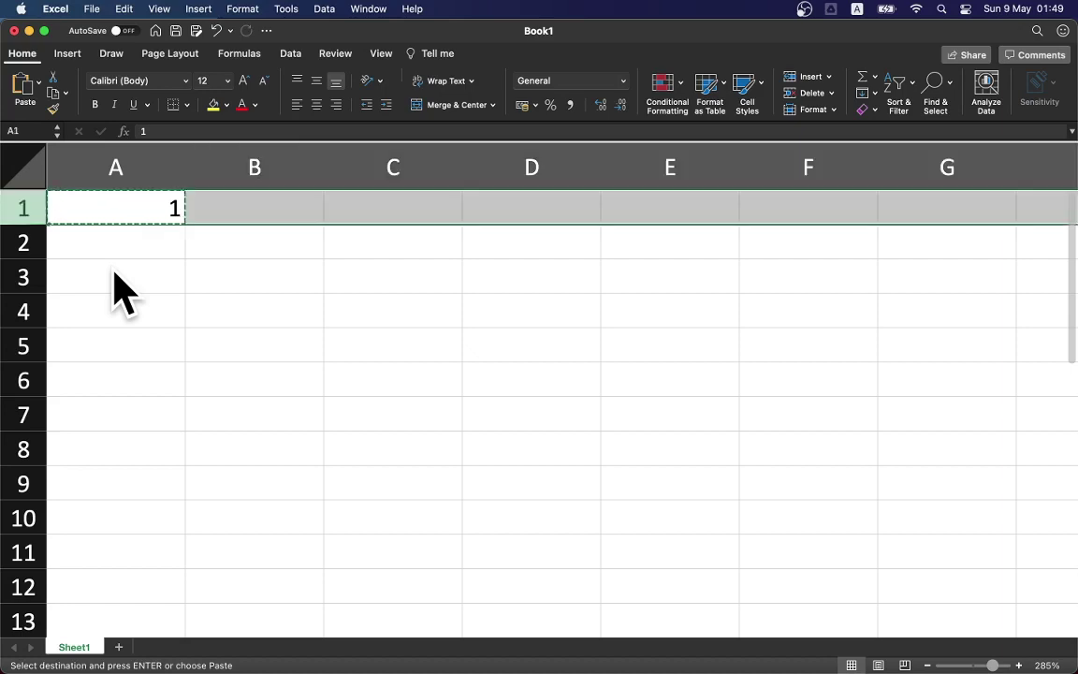
{"action": "key", "text": "super+v"}
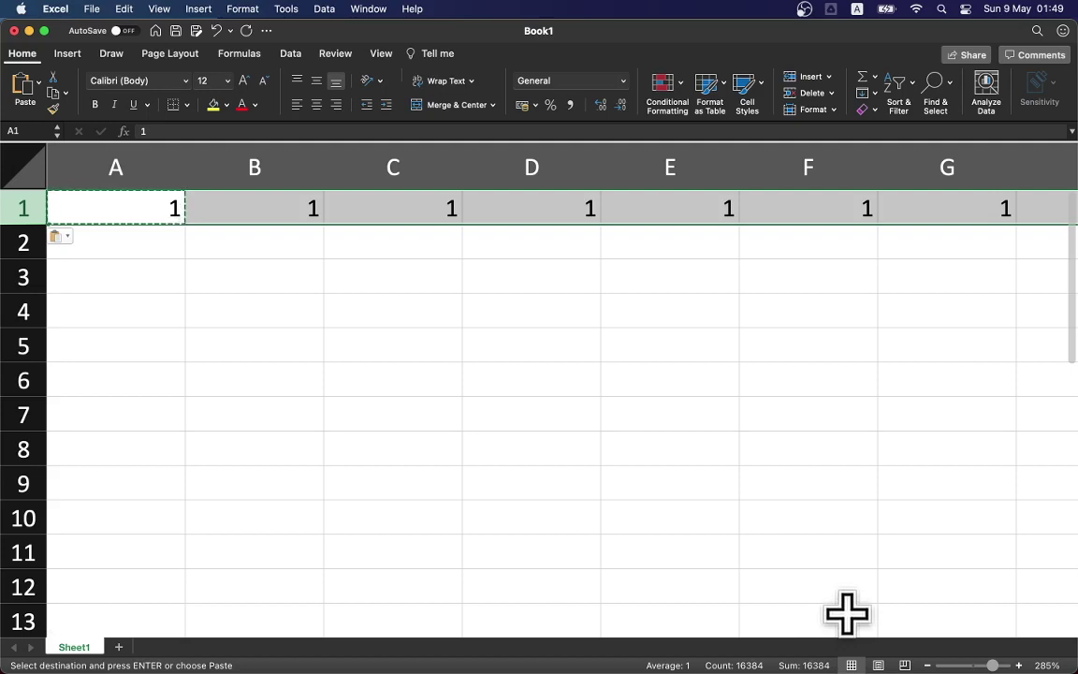
Check the fill by jumping from A1 to the end of row 1 and back.
{"action": "left_click", "coordinate": [138, 212]}
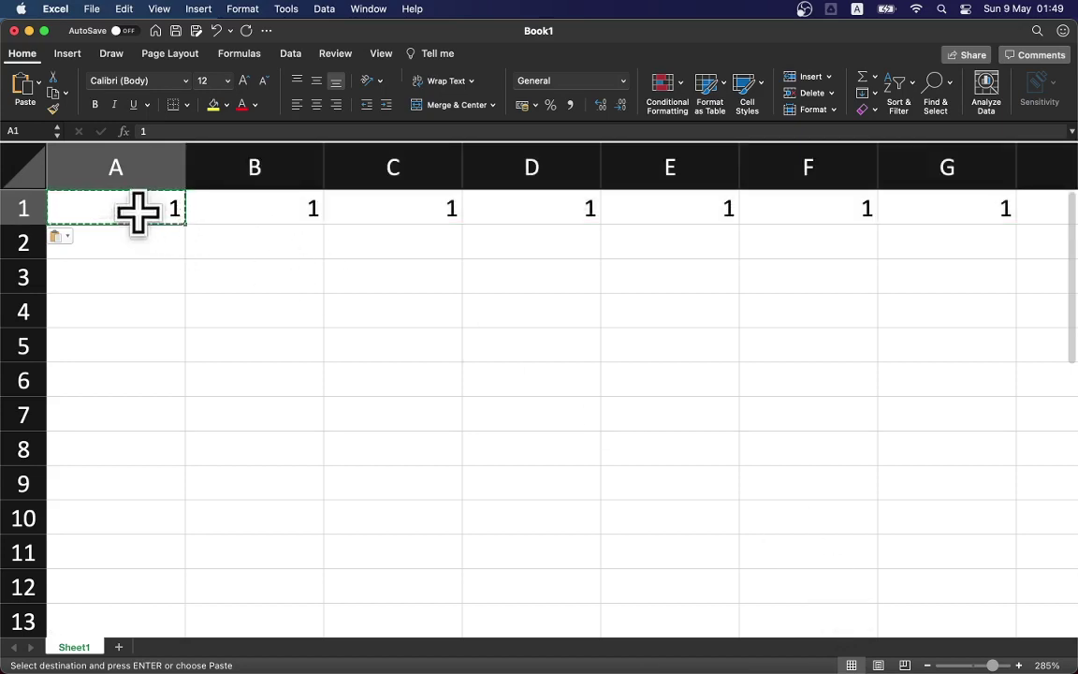
{"action": "key", "text": "super+Right"}
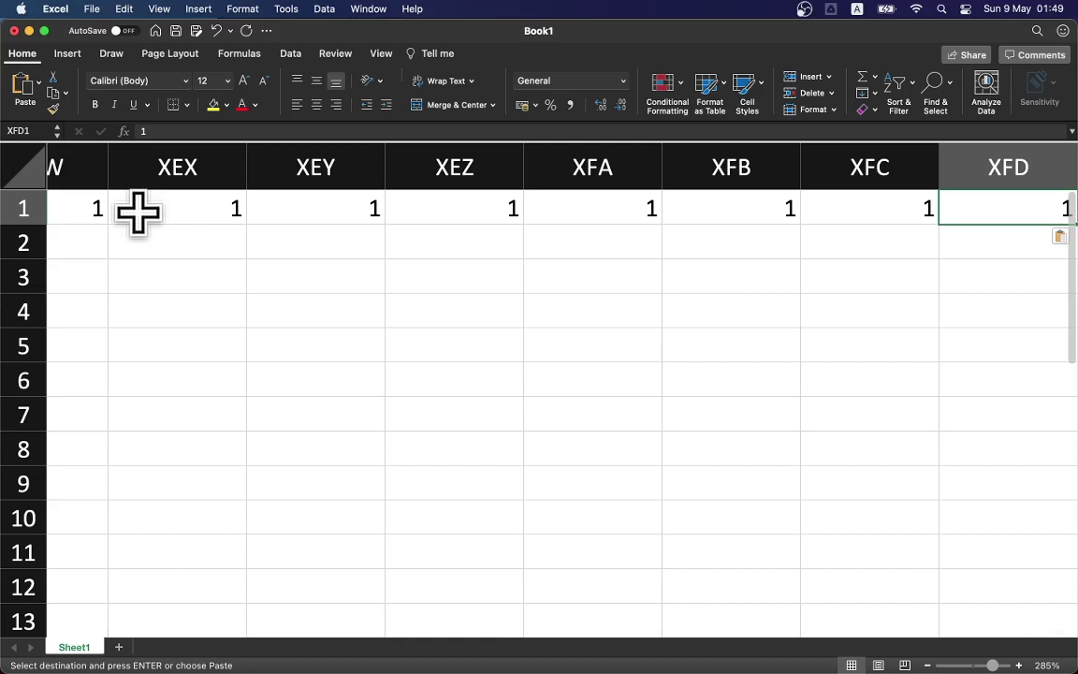
{"action": "key", "text": "super+Left"}
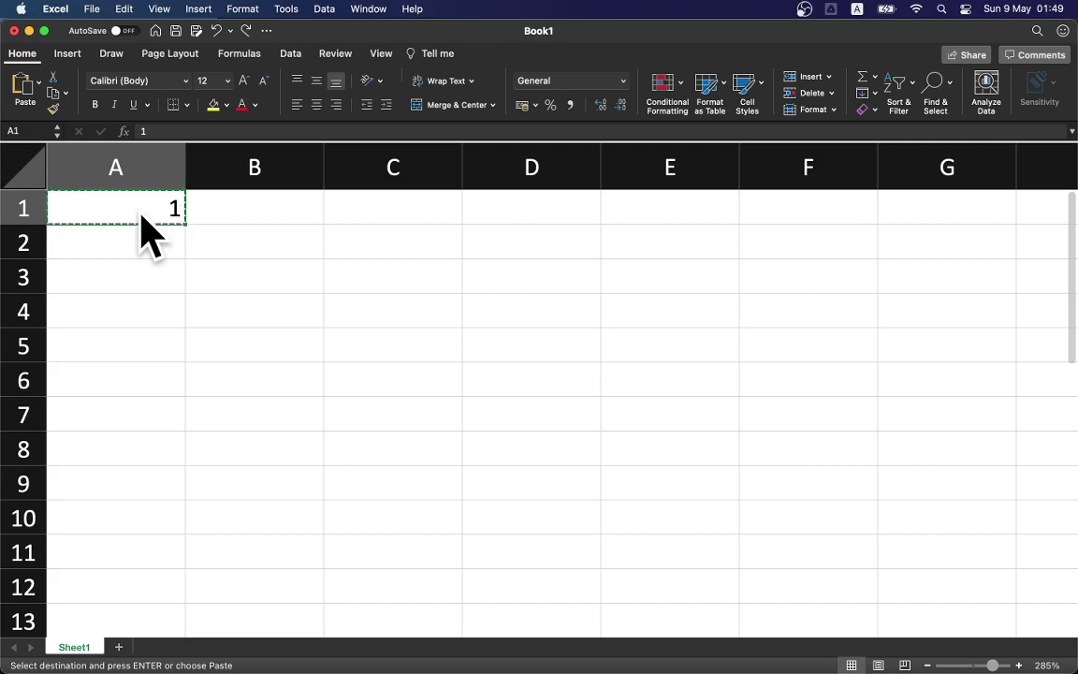
Jump to the sheet's last row 1048576 and back up to cell A1.
{"action": "key", "text": "super+Down"}
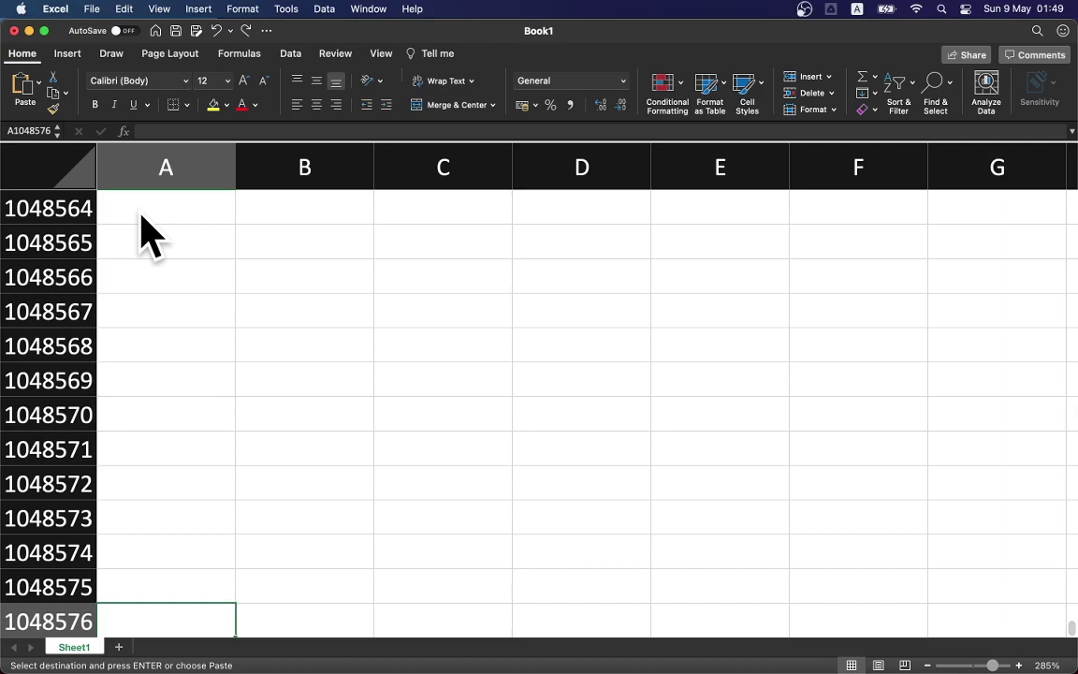
{"action": "key", "text": "super+Up"}
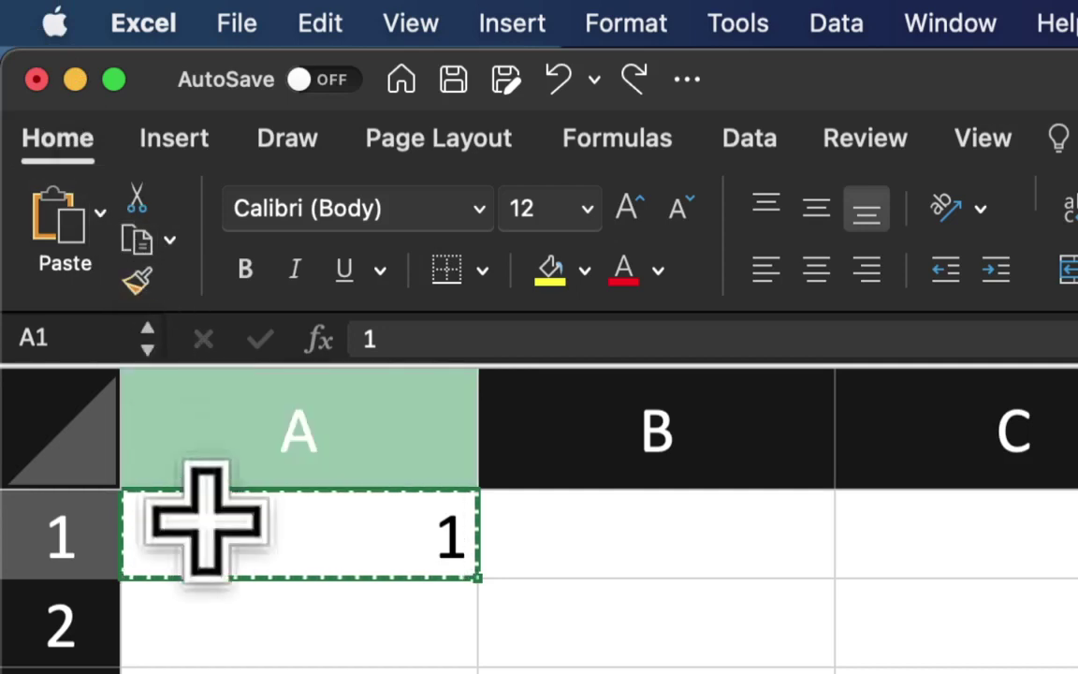
Enter the formula =1+2 in A1, giving 3, then reopen its formula for editing.
{"action": "type", "text": "="}
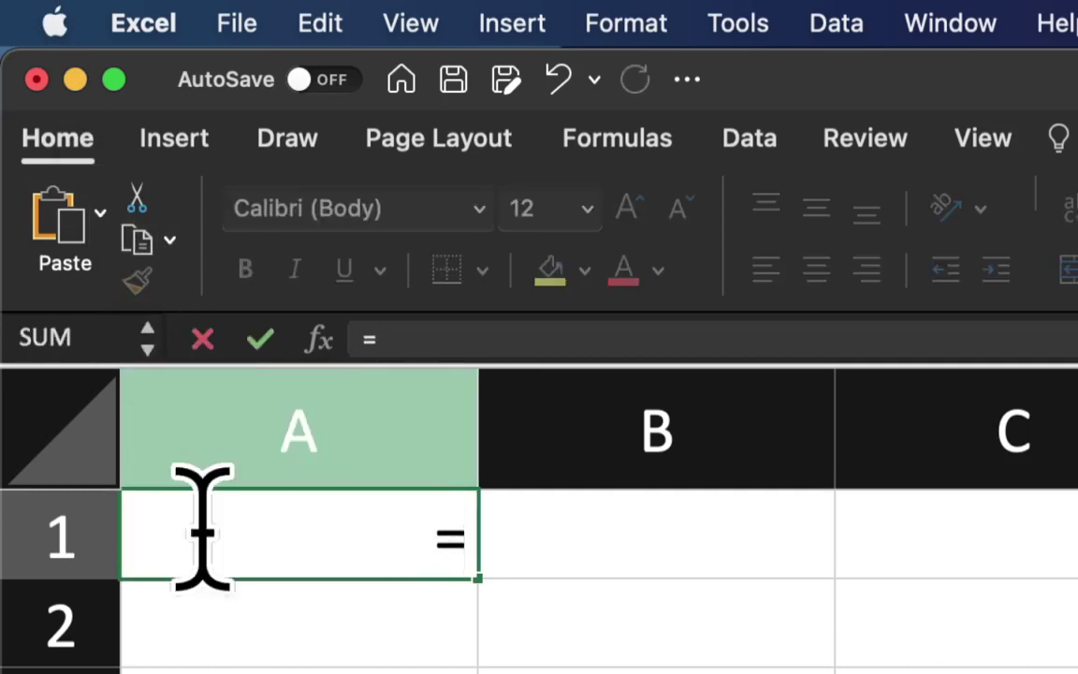
{"action": "type", "text": "1"}
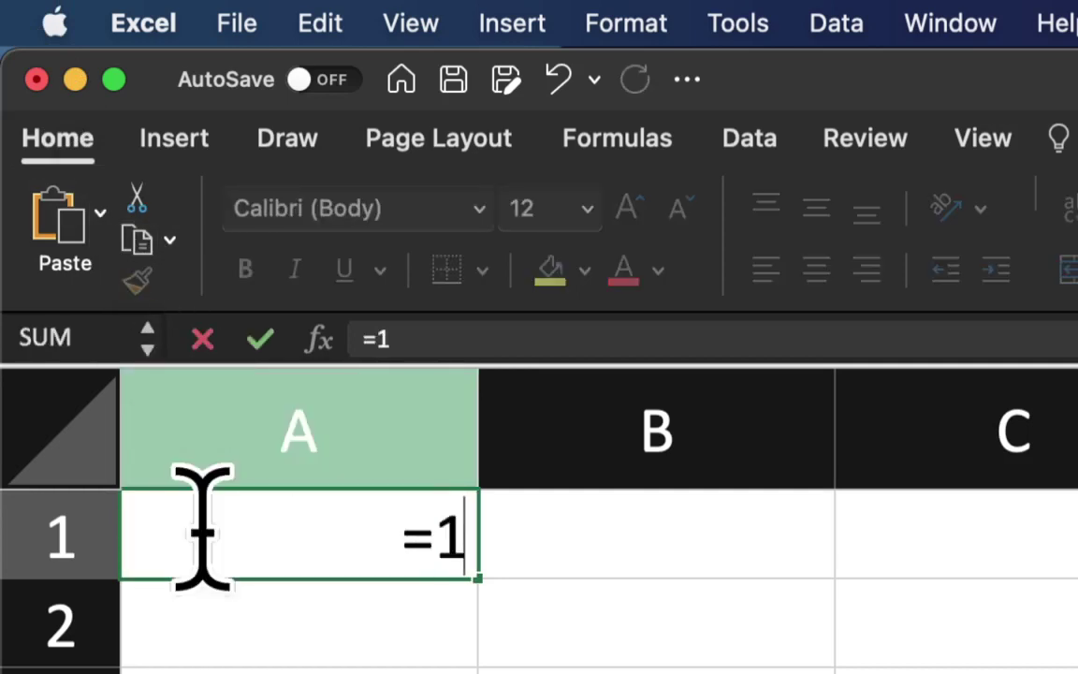
{"action": "type", "text": "+2"}
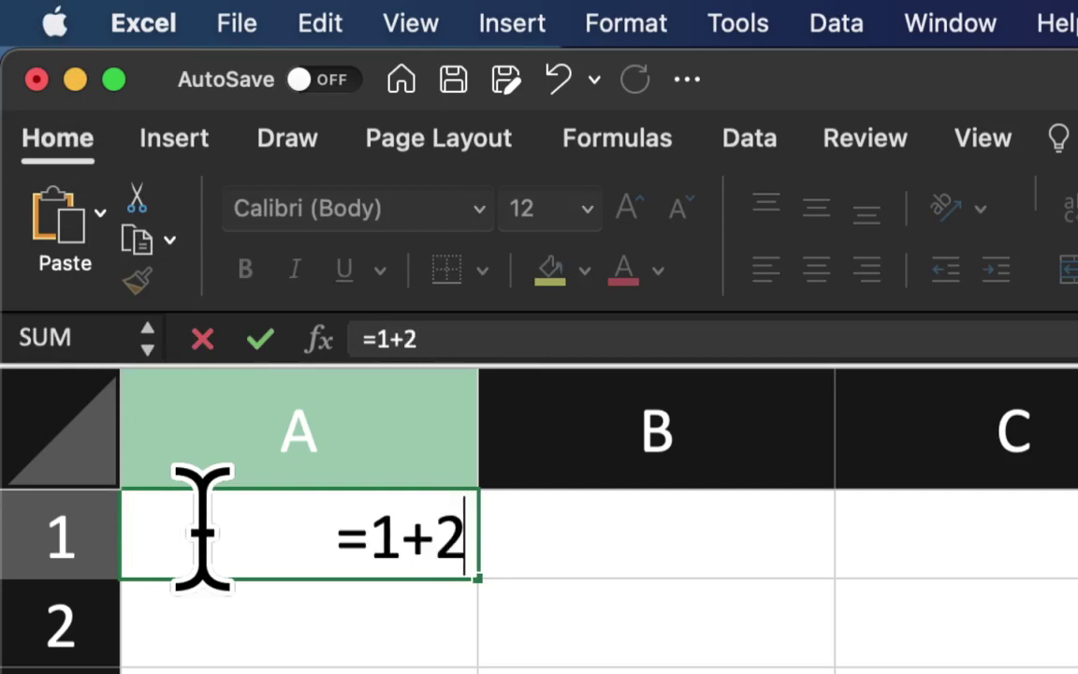
{"action": "key", "text": "Return"}
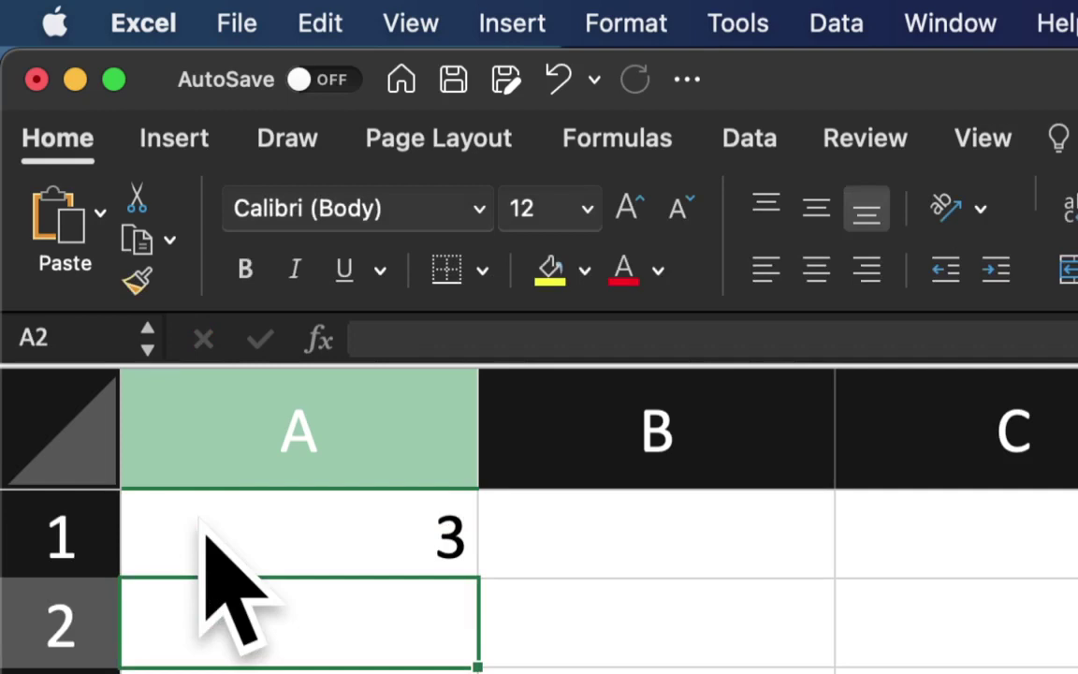
{"action": "left_click", "coordinate": [199, 529]}
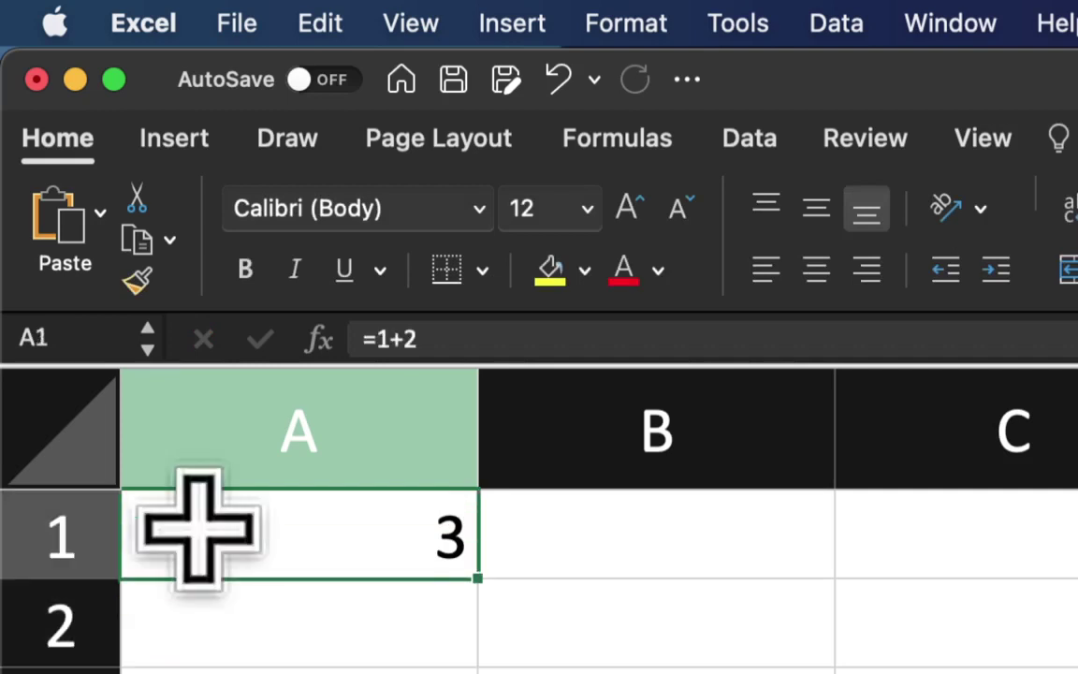
{"action": "left_click", "coordinate": [427, 339]}
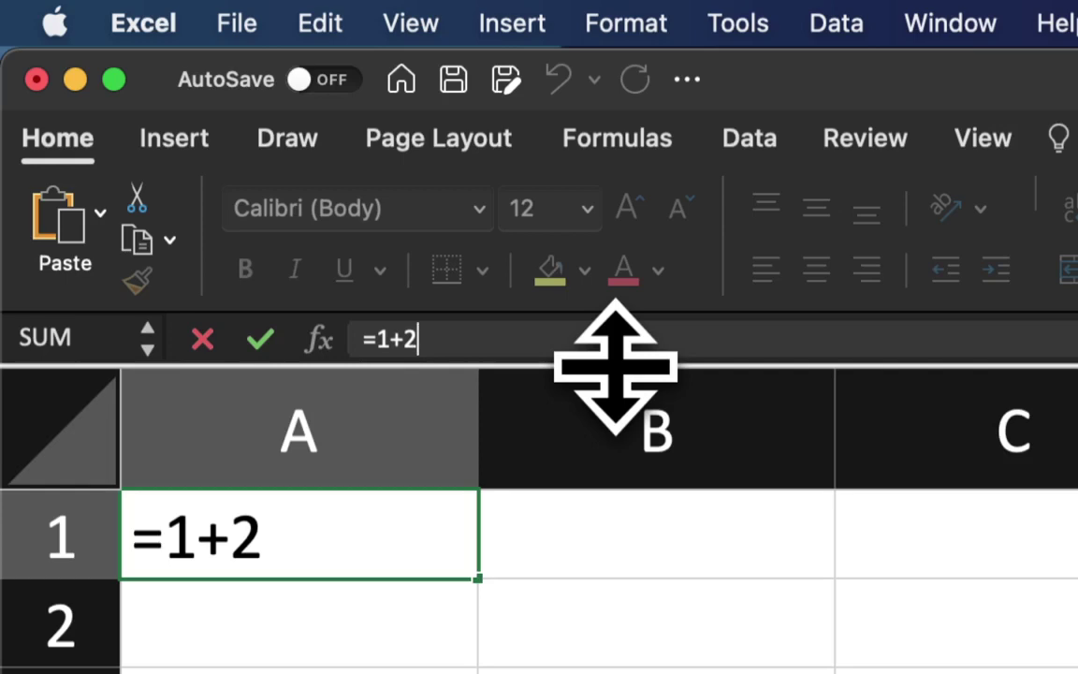
Show the Formulas function library and erase the =1+2 formula from A1.
{"action": "left_click", "coordinate": [635, 145]}
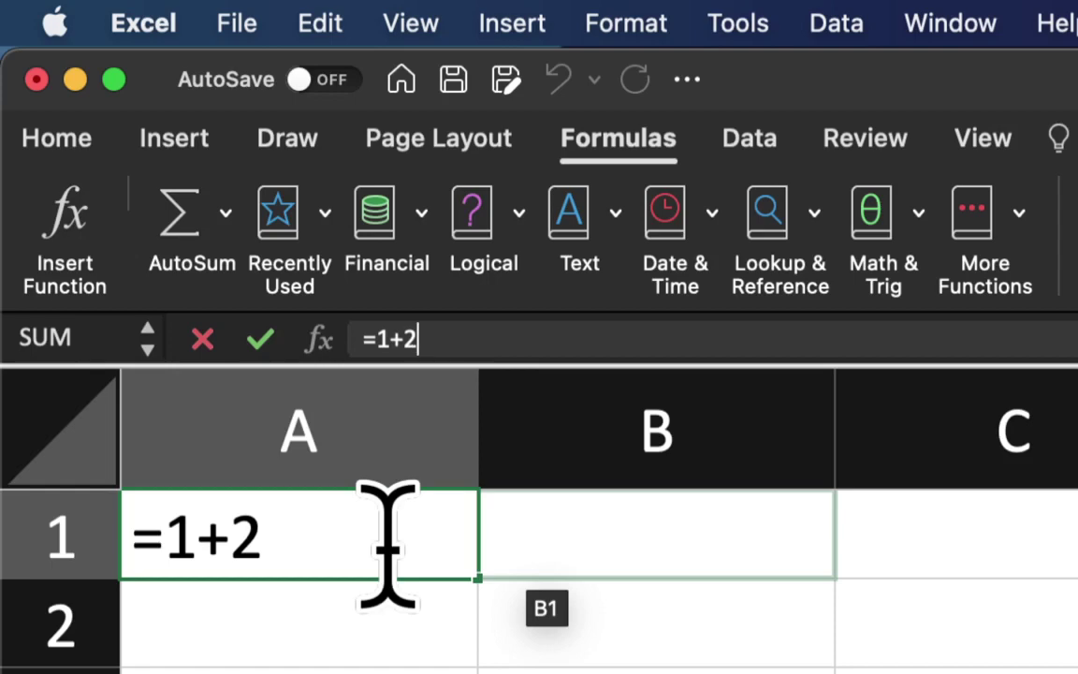
{"action": "key", "text": "BackSpace"}
{"action": "key", "text": "BackSpace"}
{"action": "key", "text": "BackSpace"}
{"action": "key", "text": "BackSpace"}
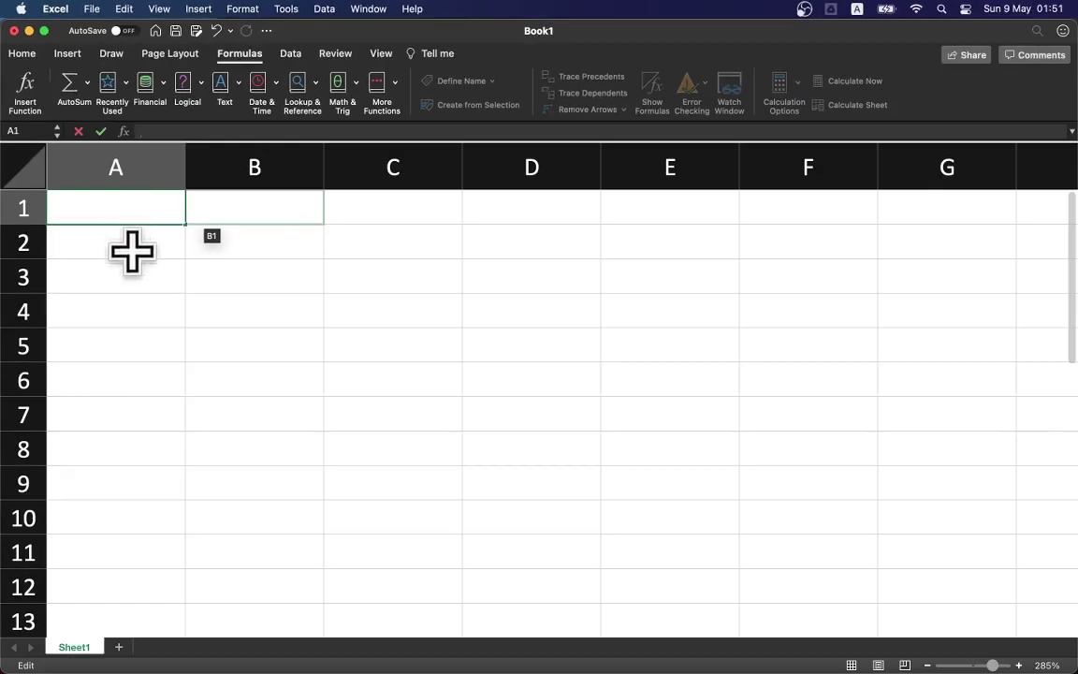
Type the headings apple, banana and orange into cells A1, B1 and C1.
{"action": "key", "text": "Return"}
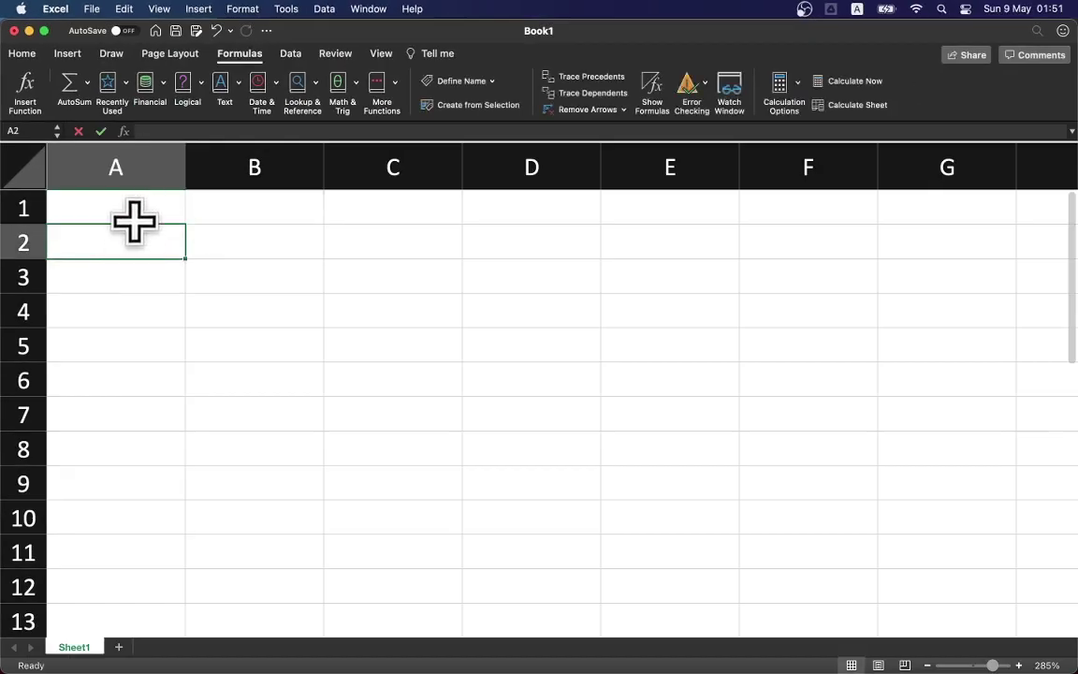
{"action": "left_click", "coordinate": [148, 215]}
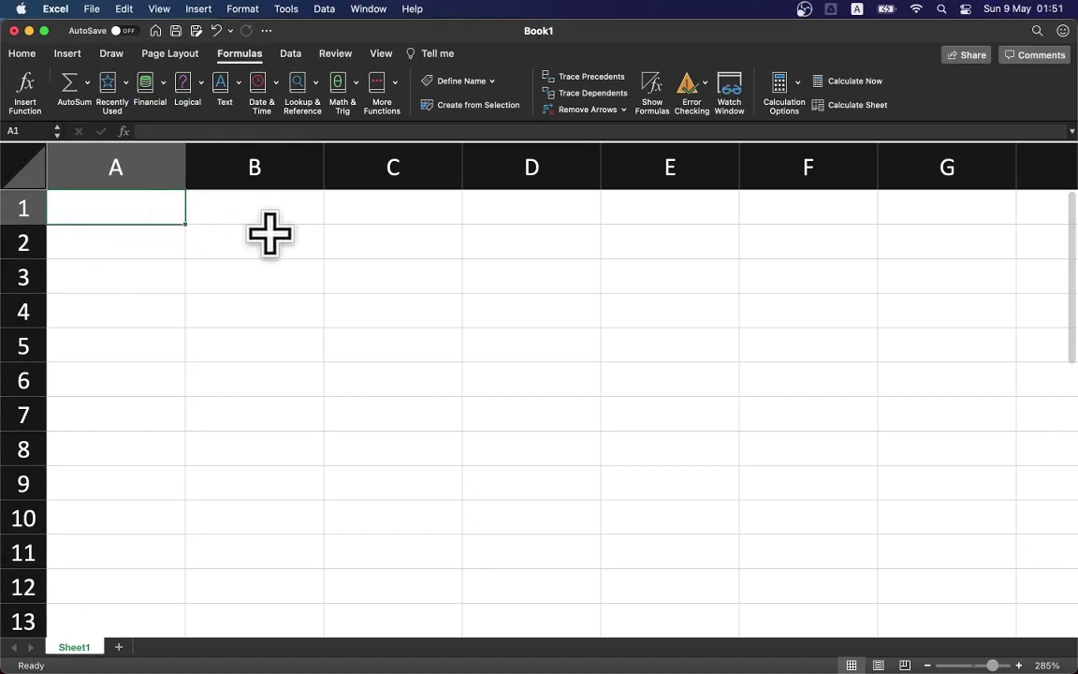
{"action": "type", "text": "ap"}
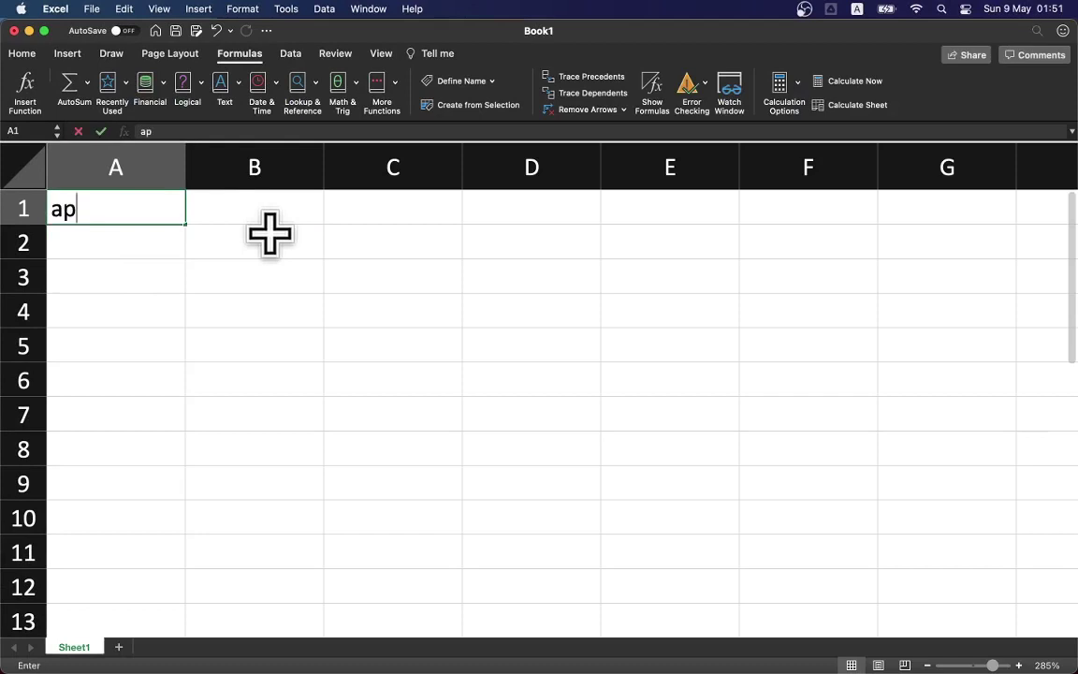
{"action": "type", "text": "ple"}
{"action": "key", "text": "Tab"}
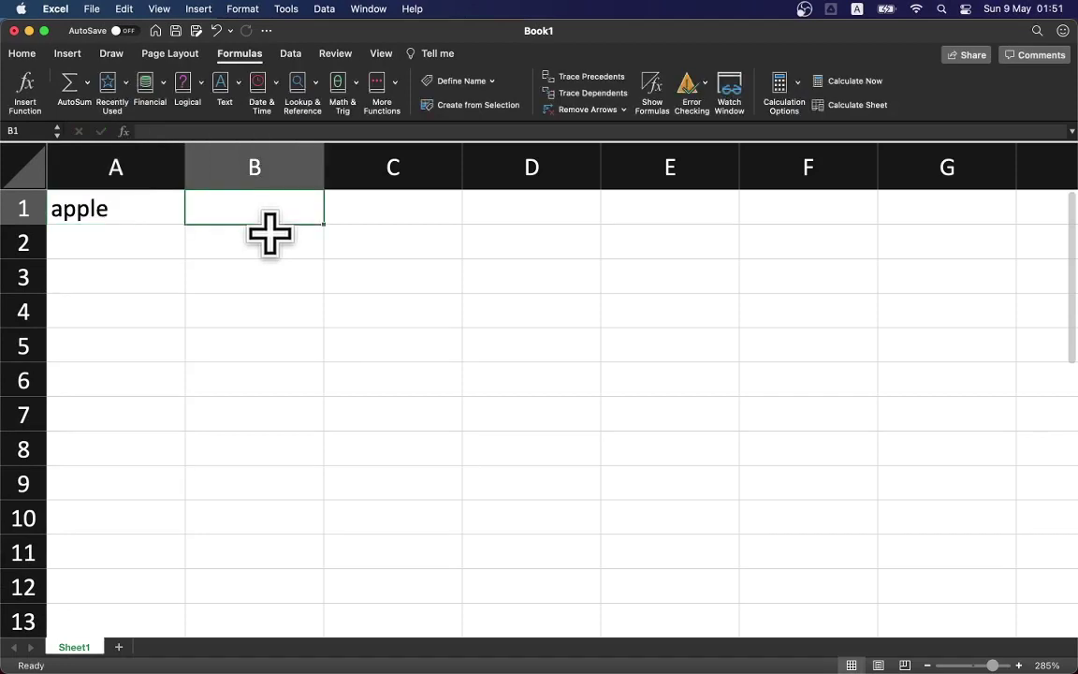
{"action": "type", "text": "babna"}
{"action": "key", "text": "BackSpace"}
{"action": "key", "text": "BackSpace"}
{"action": "key", "text": "BackSpace"}
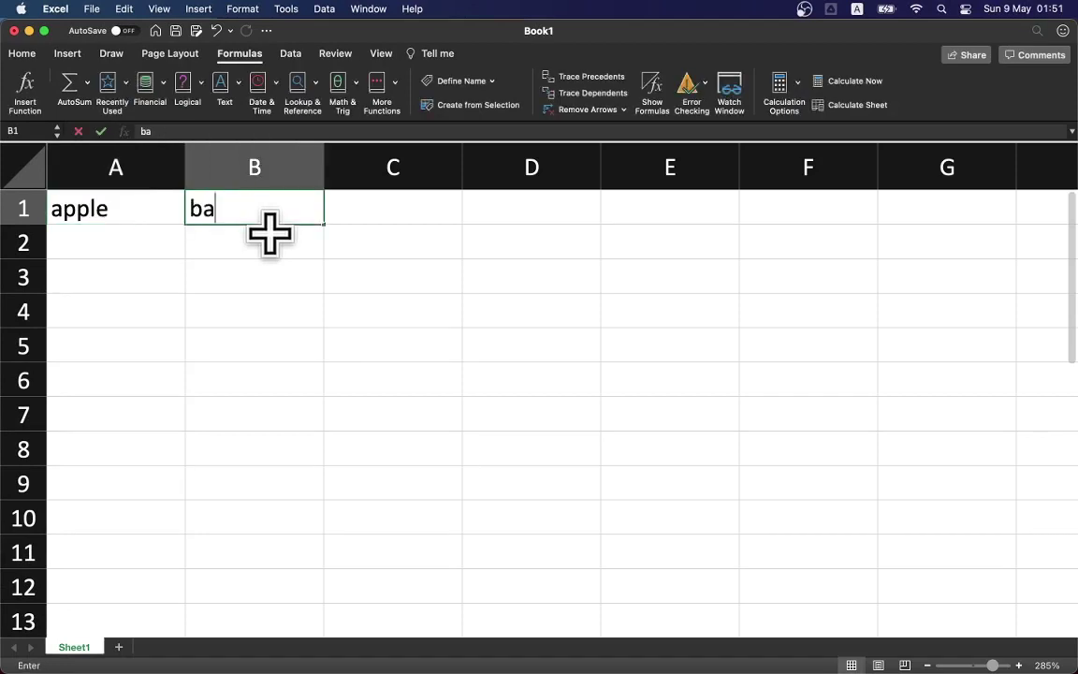
{"action": "type", "text": "nana"}
{"action": "key", "text": "Tab"}
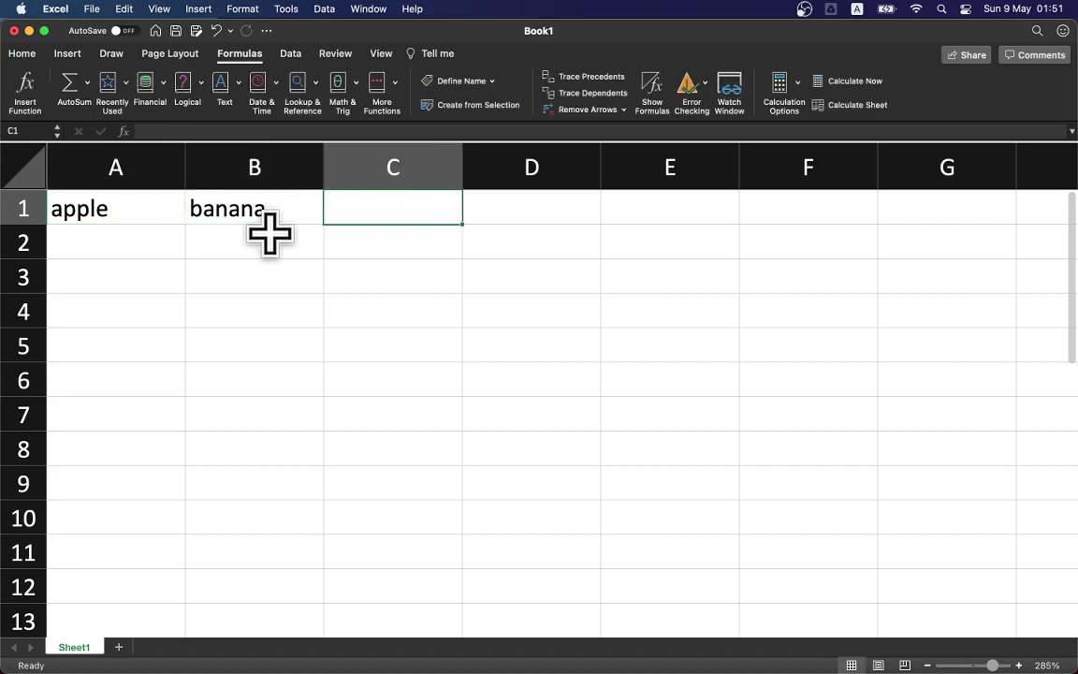
{"action": "type", "text": "orange"}
{"action": "key", "text": "Return"}
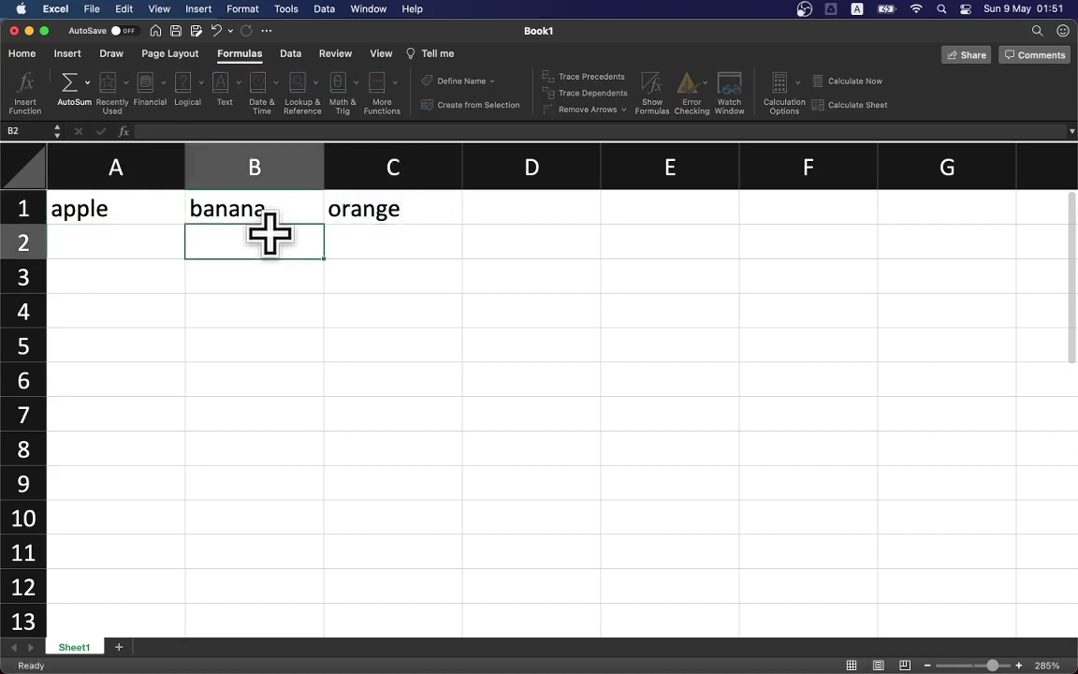
{"action": "key", "text": "Left"}
Enter the formula =RAND() in cell A2.
{"action": "type", "text": "="}
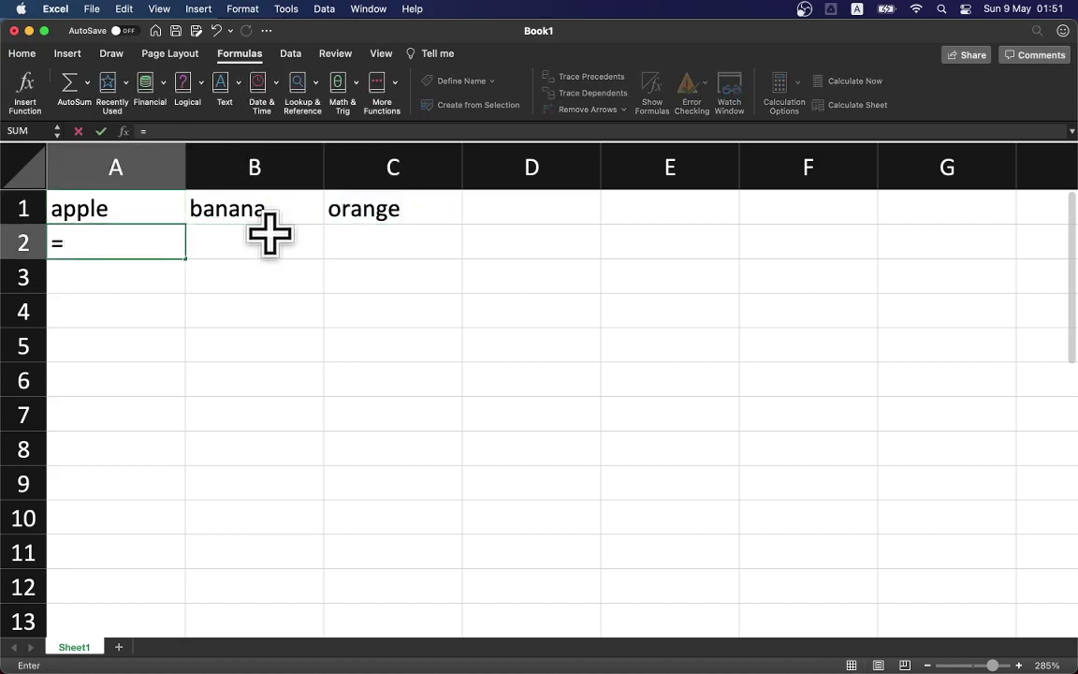
{"action": "type", "text": "rna"}
{"action": "key", "text": "BackSpace"}
{"action": "key", "text": "BackSpace"}
{"action": "type", "text": "an"}
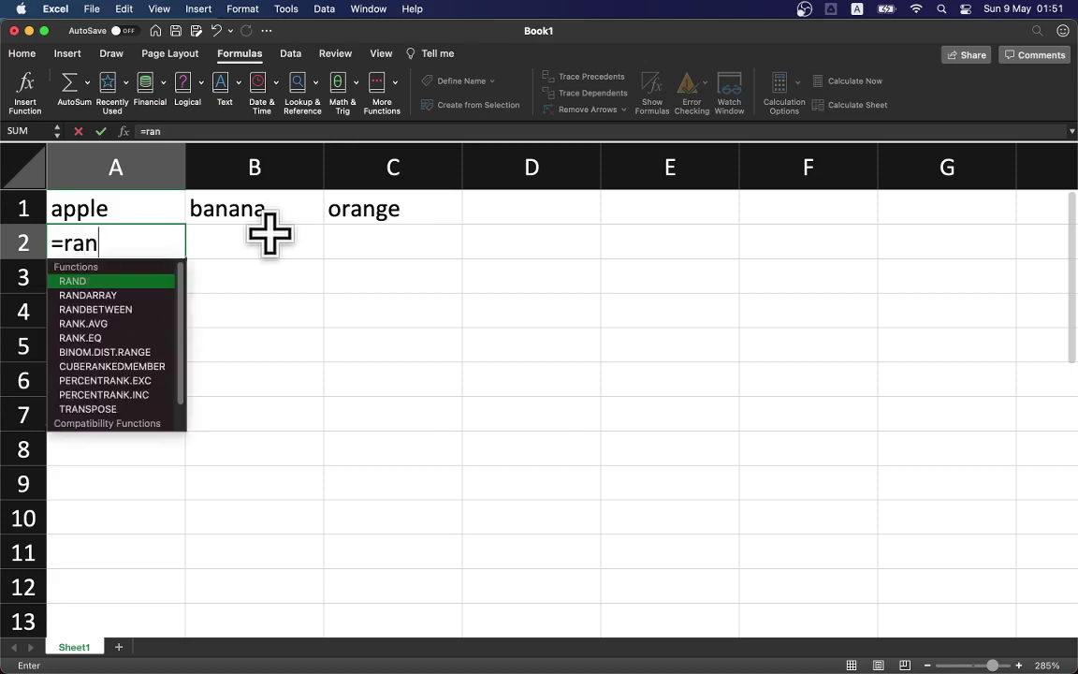
{"action": "type", "text": "d()"}
{"action": "key", "text": "Return"}
Copy the =RAND() formula from A2 and paste it into A2:C9.
{"action": "key", "text": "Up"}
{"action": "key", "text": "super+c"}
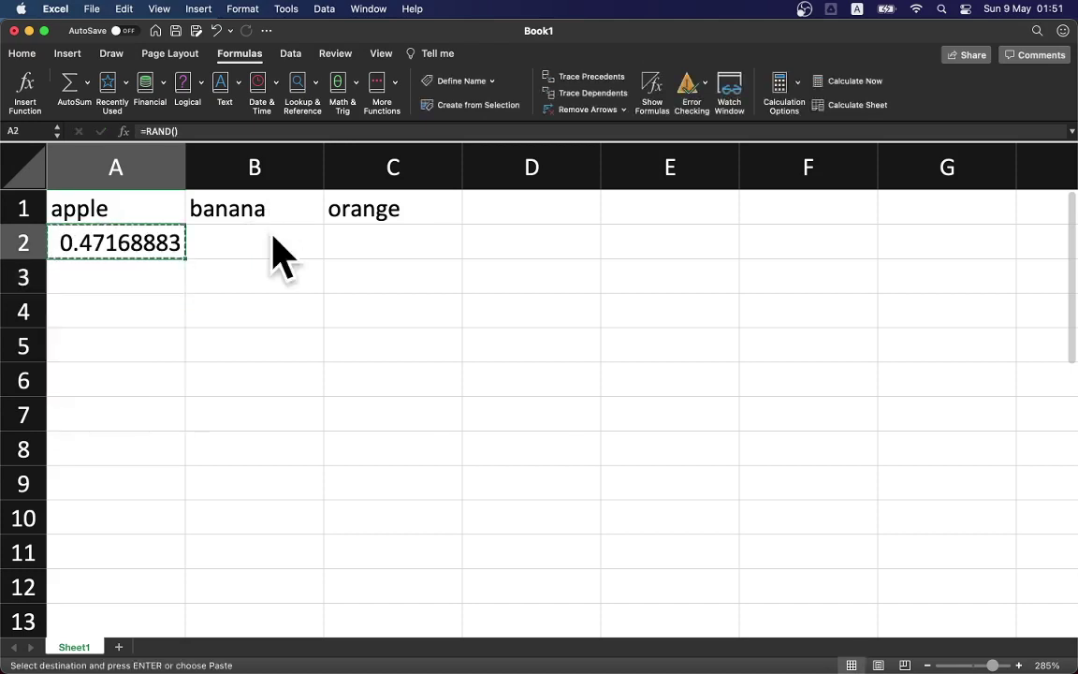
{"action": "key", "text": "shift+Right"}
{"action": "key", "text": "shift+Right"}
{"action": "key", "text": "shift+Down"}
{"action": "key", "text": "shift+Down"}
{"action": "key", "text": "shift+Down"}
{"action": "key", "text": "shift+Down"}
{"action": "key", "text": "shift+Down"}
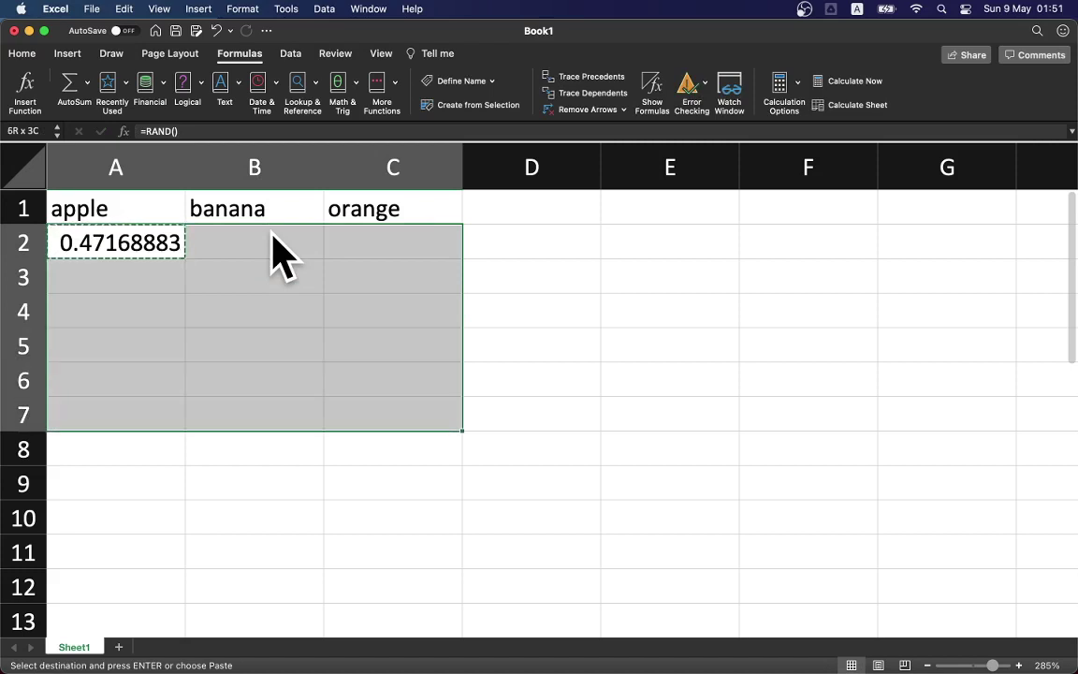
{"action": "key", "text": "shift+Down"}
{"action": "key", "text": "shift+Down"}
{"action": "key", "text": "super+v"}
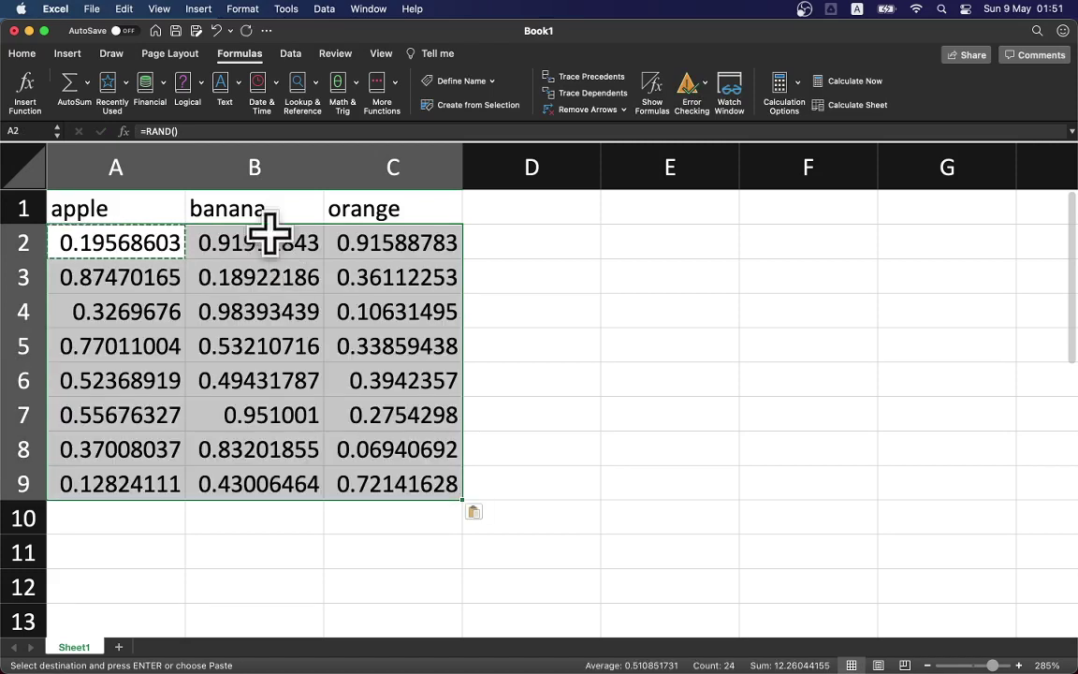
Clear the copy marquee and select the whole fruit table A1:C9.
{"action": "left_click", "coordinate": [271, 228]}
{"action": "left_click", "coordinate": [132, 206]}
{"action": "left_click", "coordinate": [136, 227]}
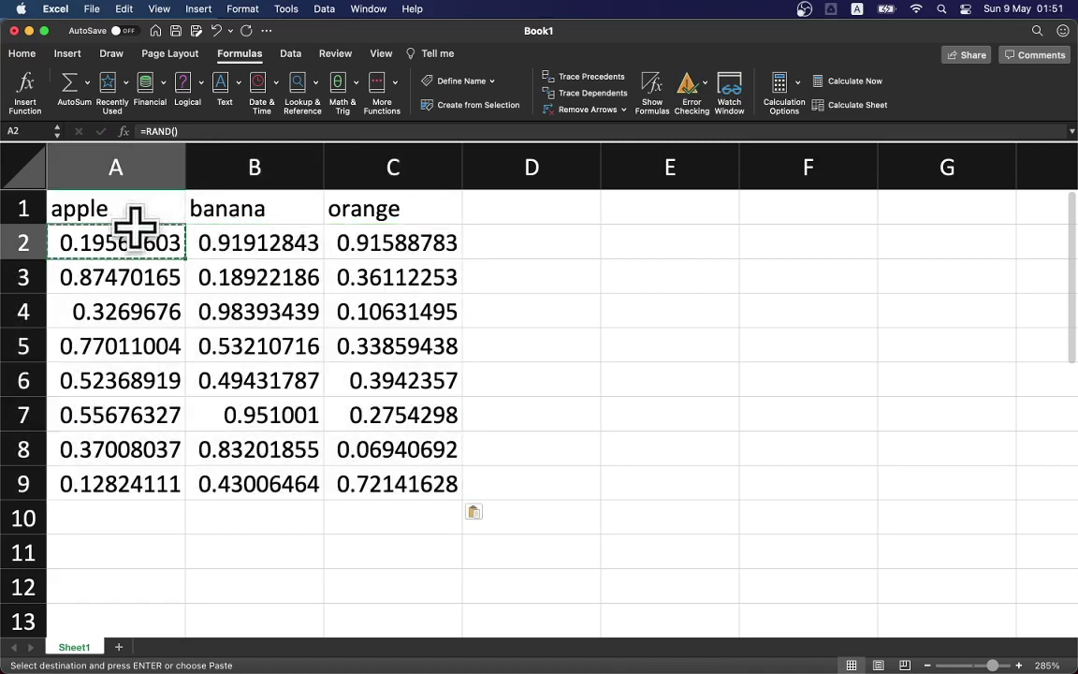
{"action": "key", "text": "Escape"}
{"action": "key", "text": "super+a"}
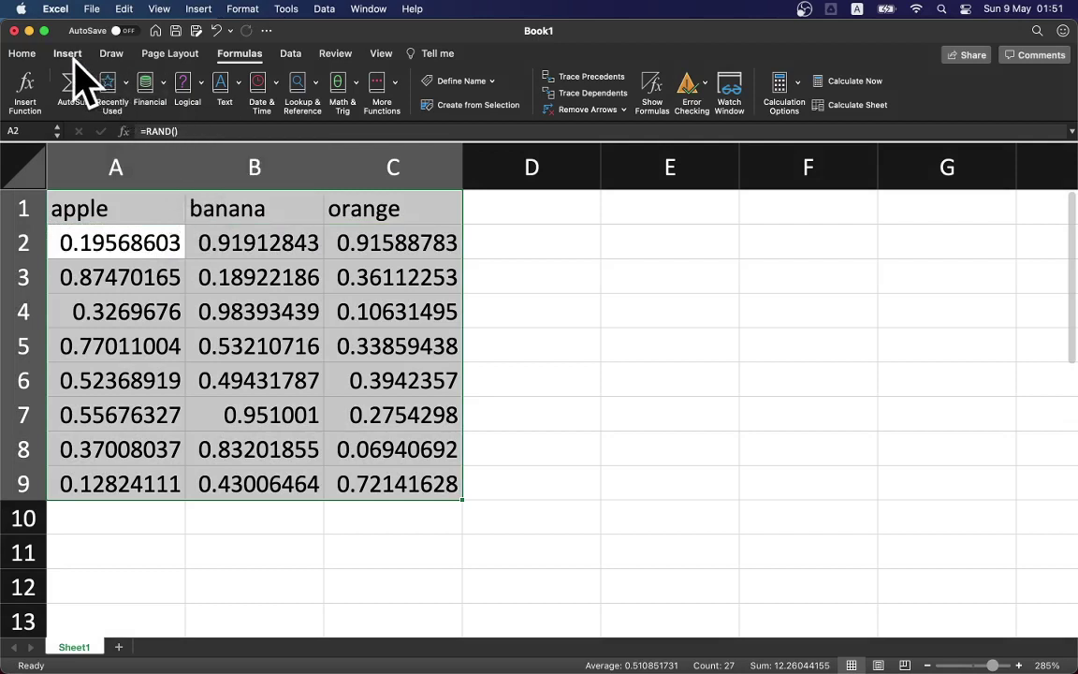
Insert a Clustered Column chart of the apple, banana and orange values.
{"action": "left_click", "coordinate": [73, 57]}
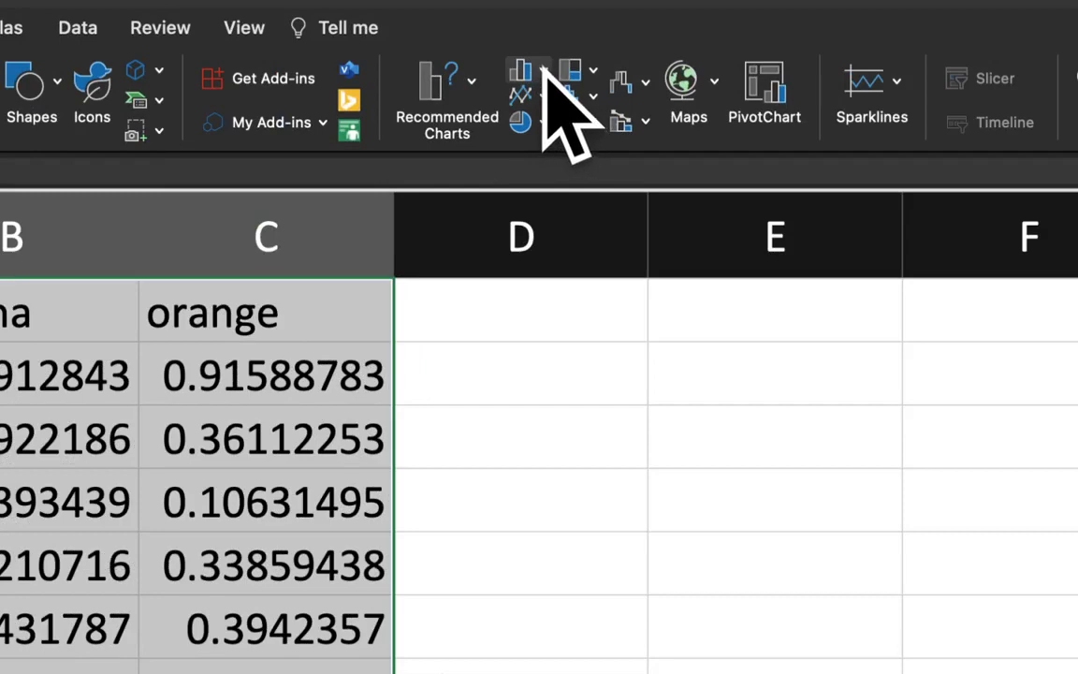
{"action": "left_click", "coordinate": [544, 73]}
{"action": "left_click", "coordinate": [585, 220]}
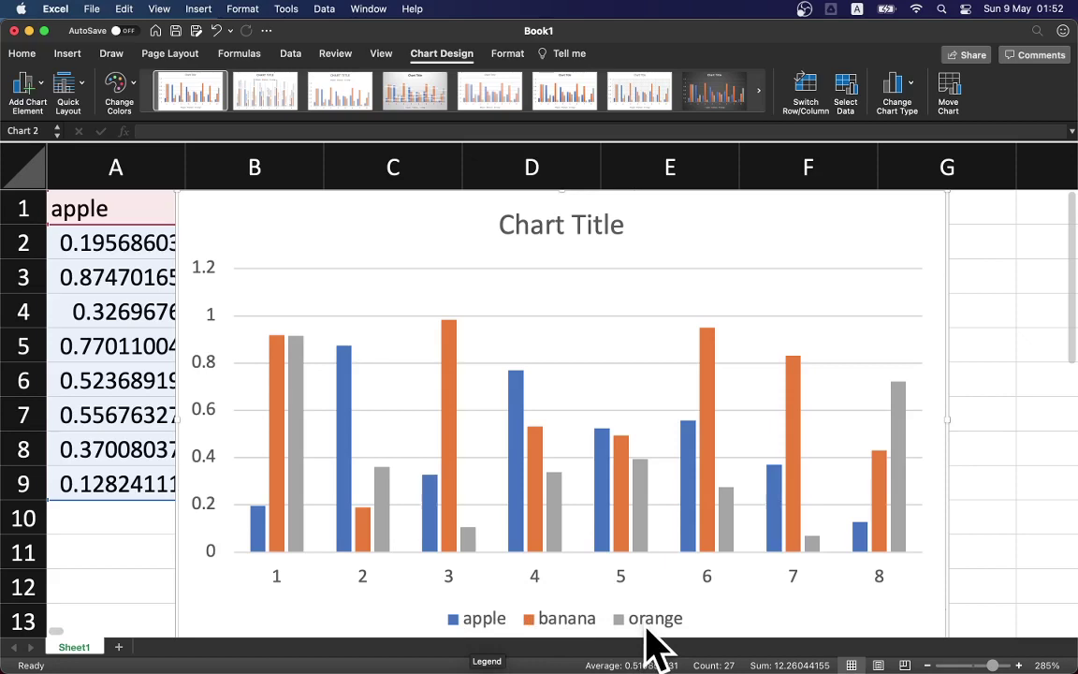
Delete the chart, undo the RAND numbers, and clear the fruit headings from row 1.
{"action": "key", "text": "Delete"}
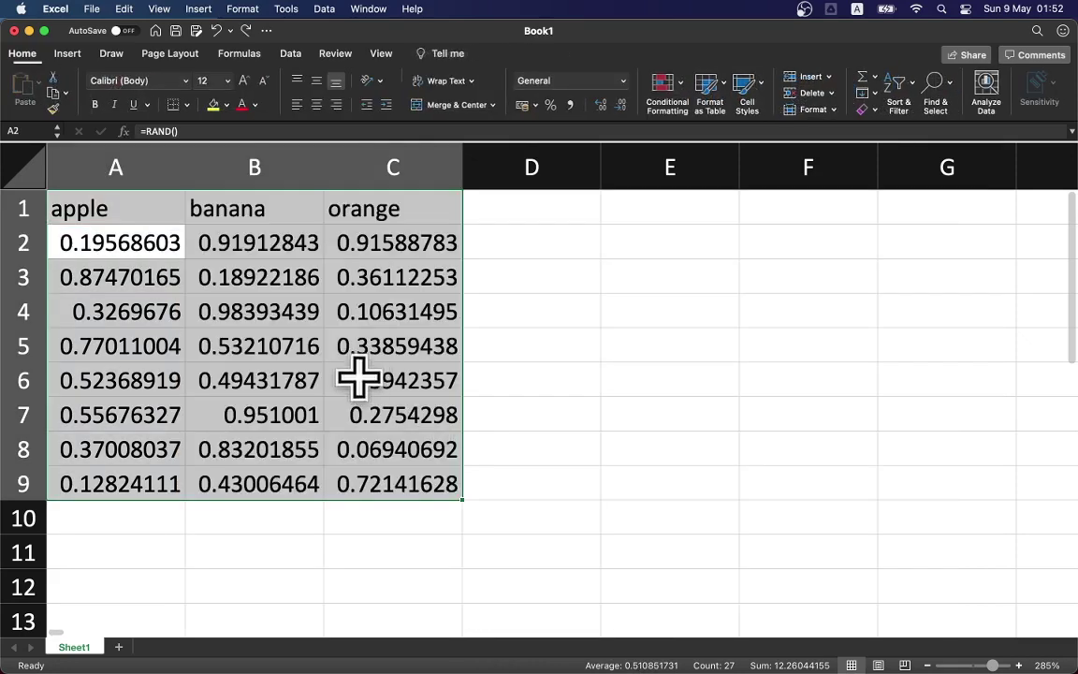
{"action": "key", "text": "super+z"}
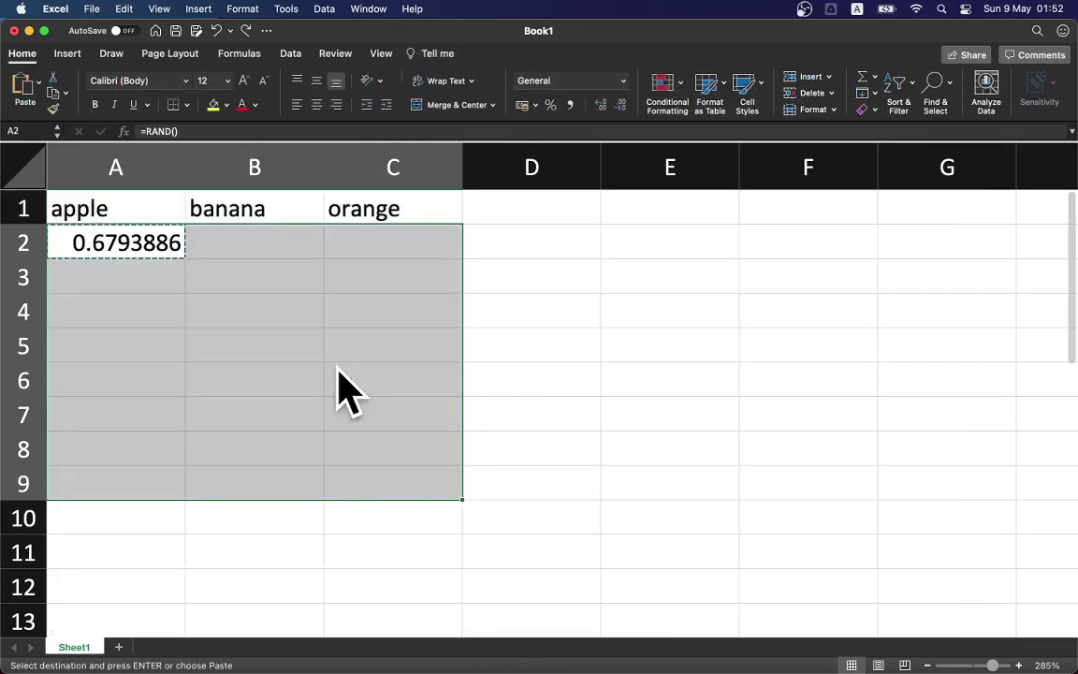
{"action": "key", "text": "super+z"}
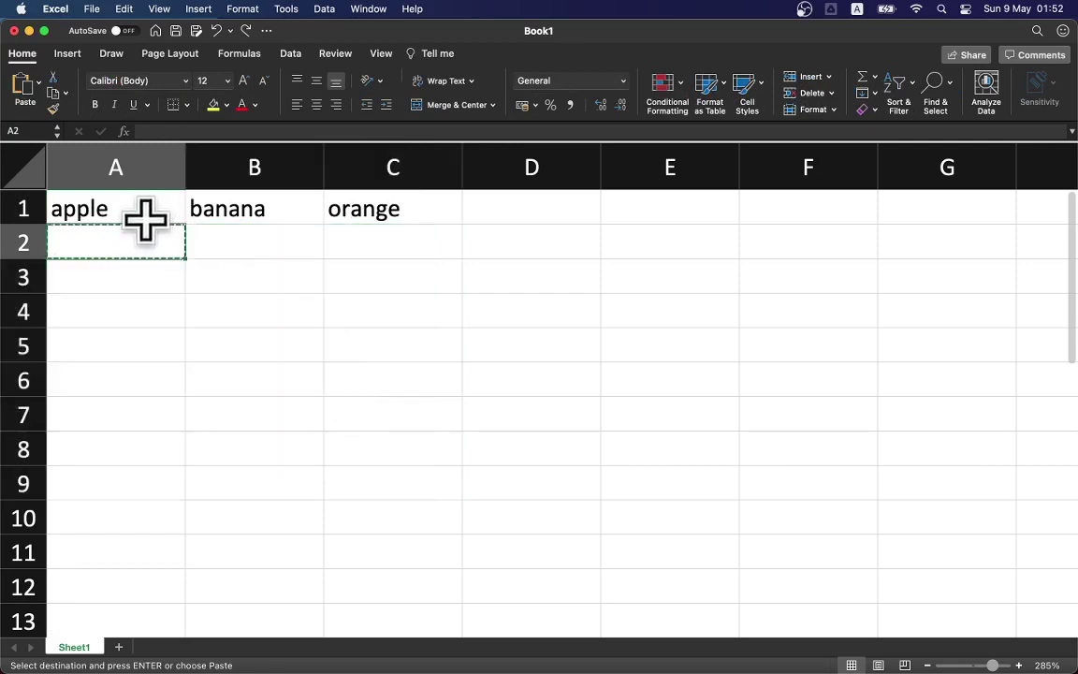
{"action": "left_click_drag", "start_coordinate": [147, 217], "coordinate": [341, 216]}
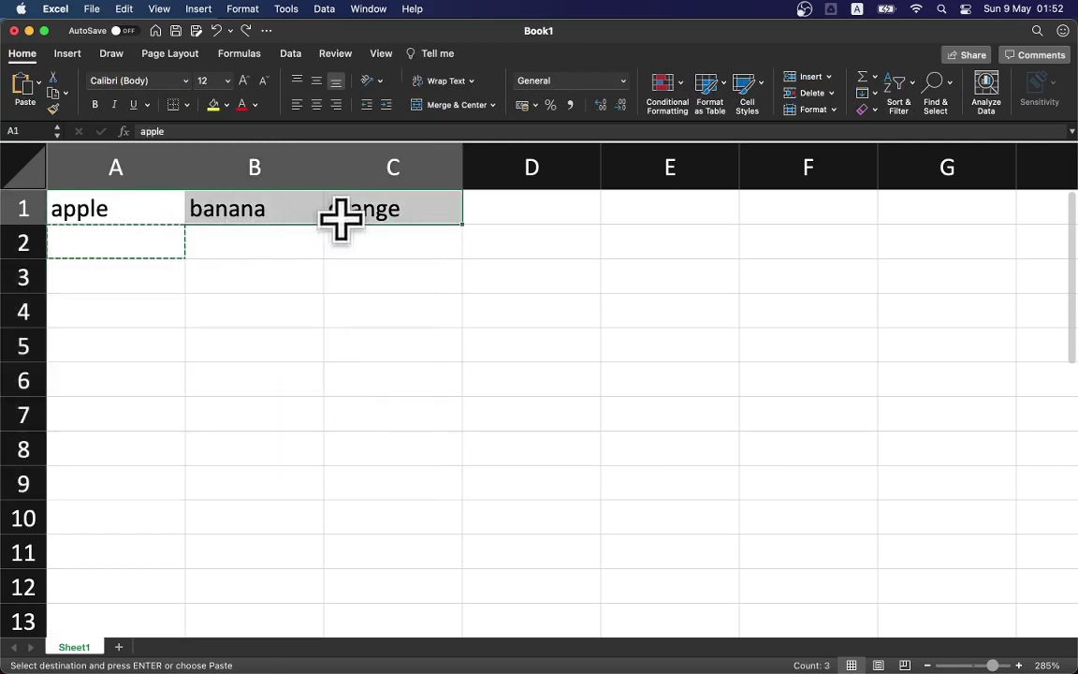
{"action": "key", "text": "Delete"}
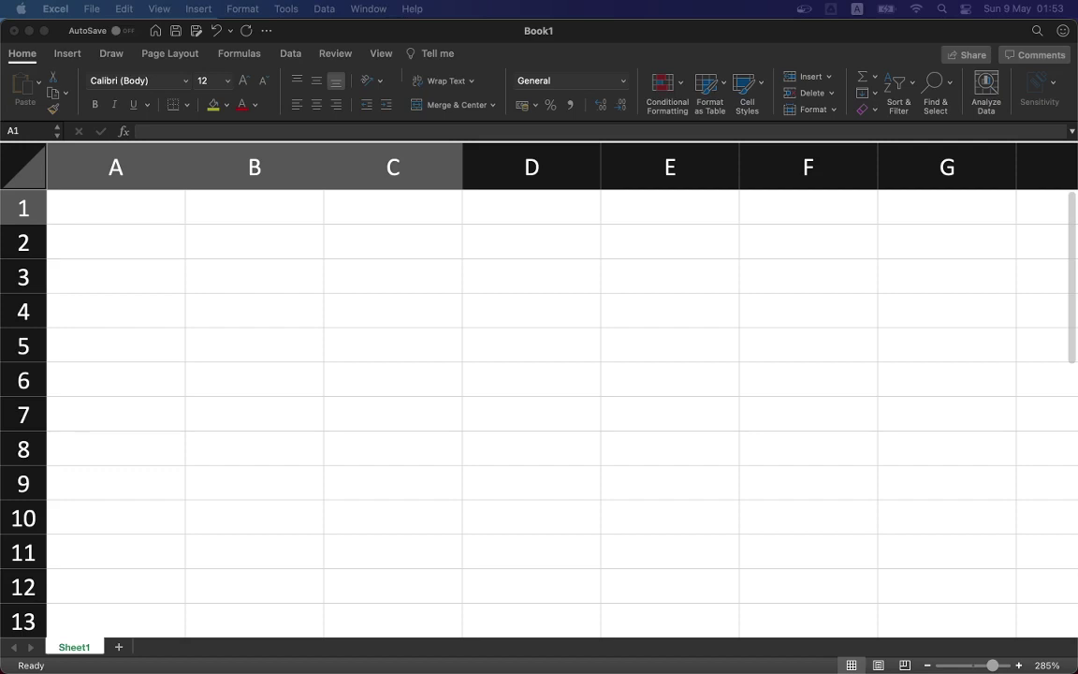
Paste the random-syllable LET formula into A1, displaying the generated word 'yokete'.
{"action": "left_click", "coordinate": [105, 202]}
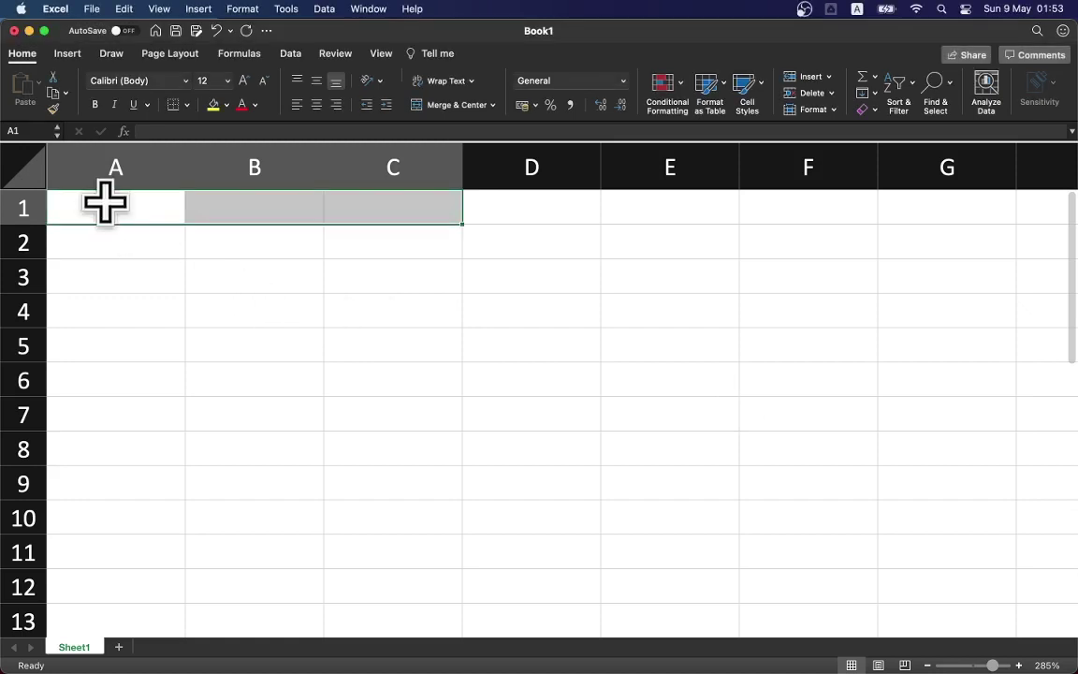
{"action": "left_click", "coordinate": [141, 197]}
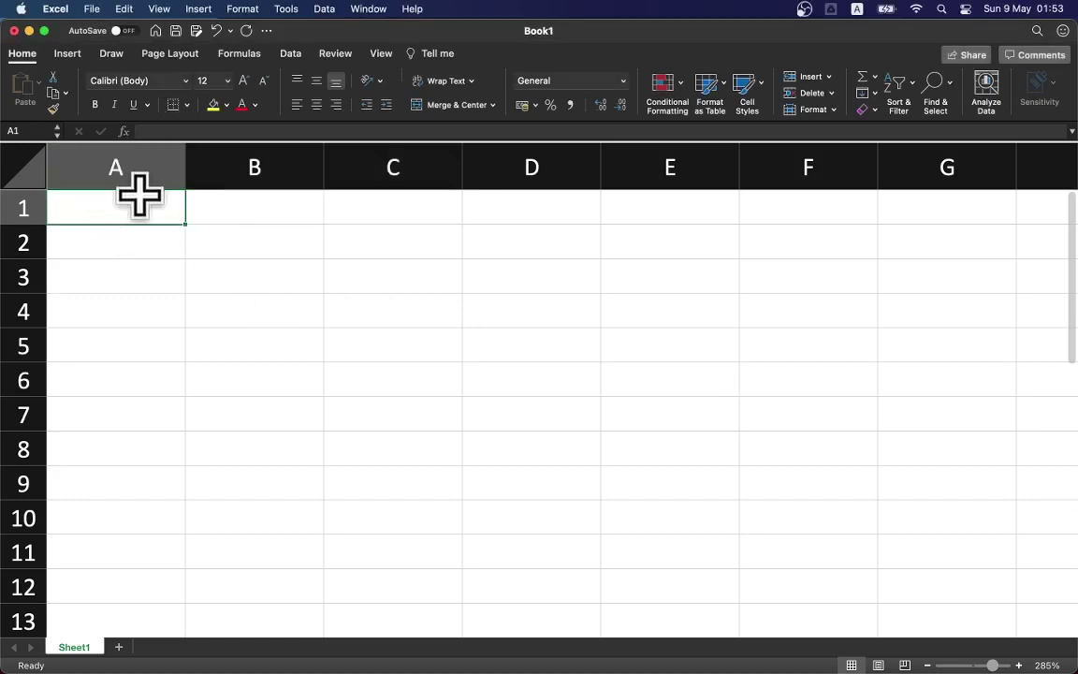
{"action": "left_click", "coordinate": [196, 131]}
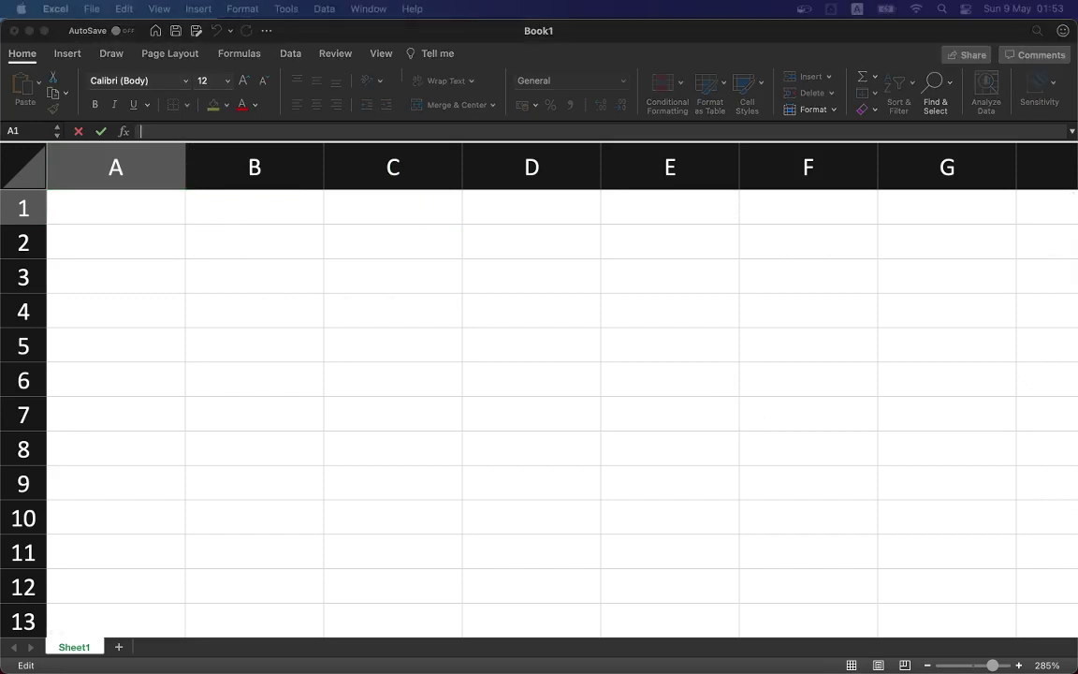
{"action": "left_click", "coordinate": [125, 208]}
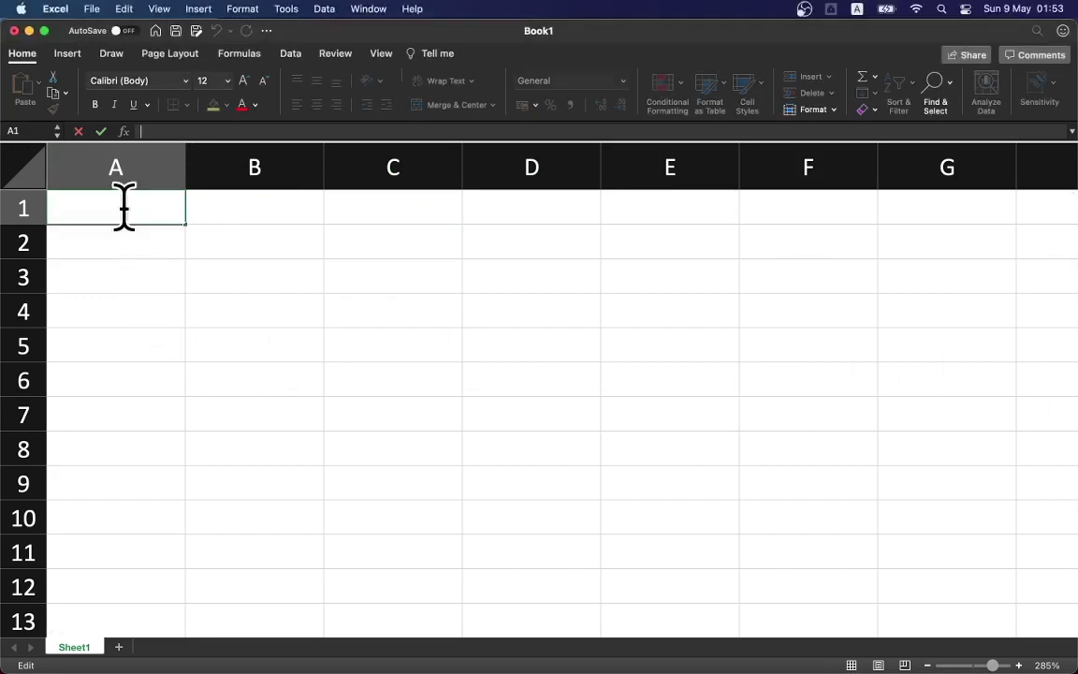
{"action": "key", "text": "super+v"}
{"action": "key", "text": "Return"}
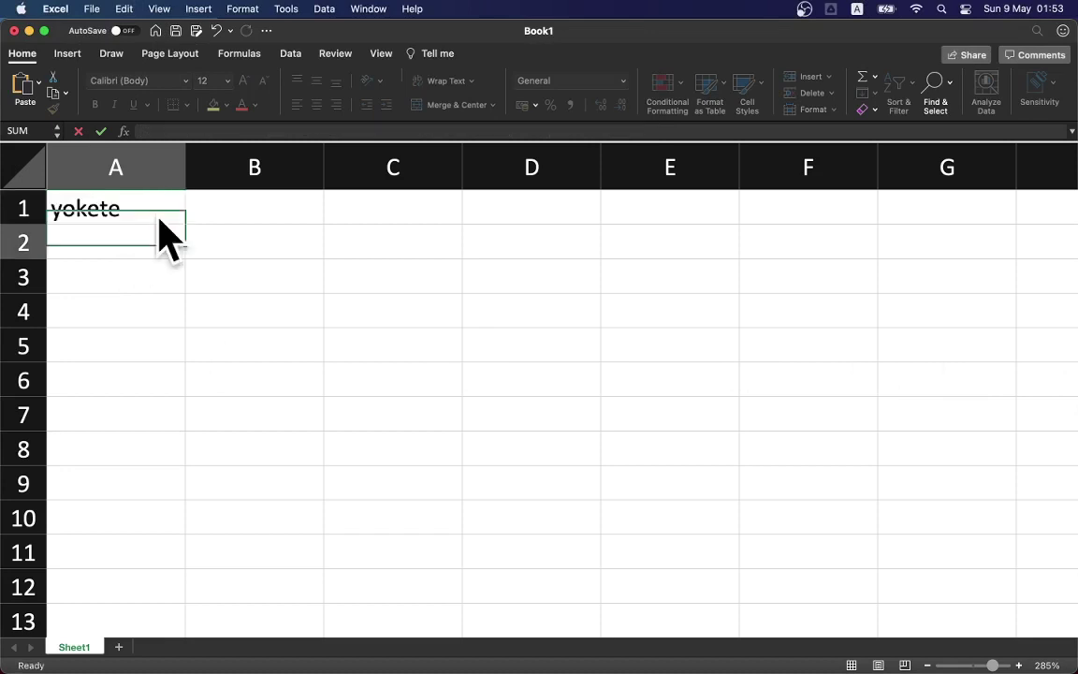
Copy the formula in A1 and enter the range a1:a1000 in the Name Box.
{"action": "left_click", "coordinate": [152, 211]}
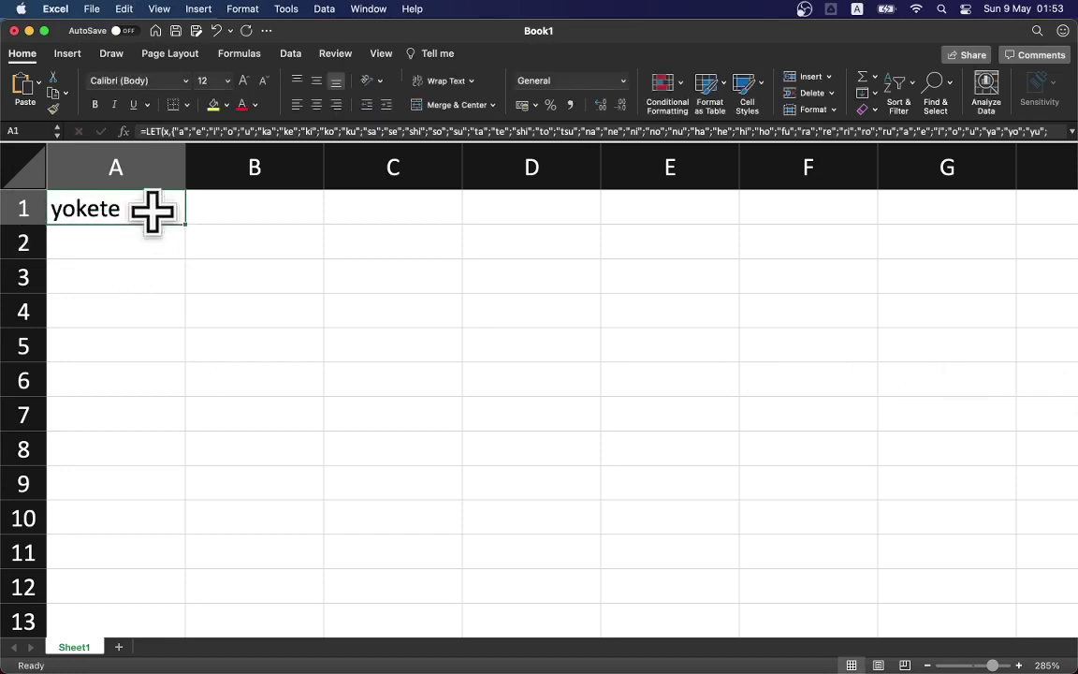
{"action": "key", "text": "super+c"}
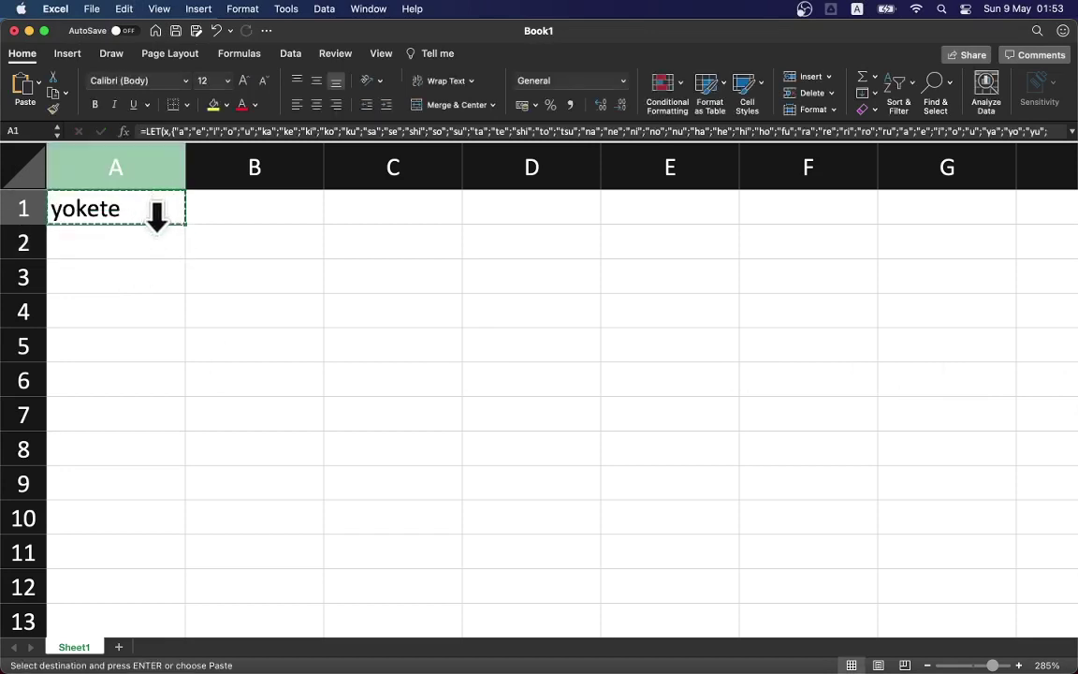
{"action": "left_click", "coordinate": [20, 131]}
{"action": "type", "text": "a1:"}
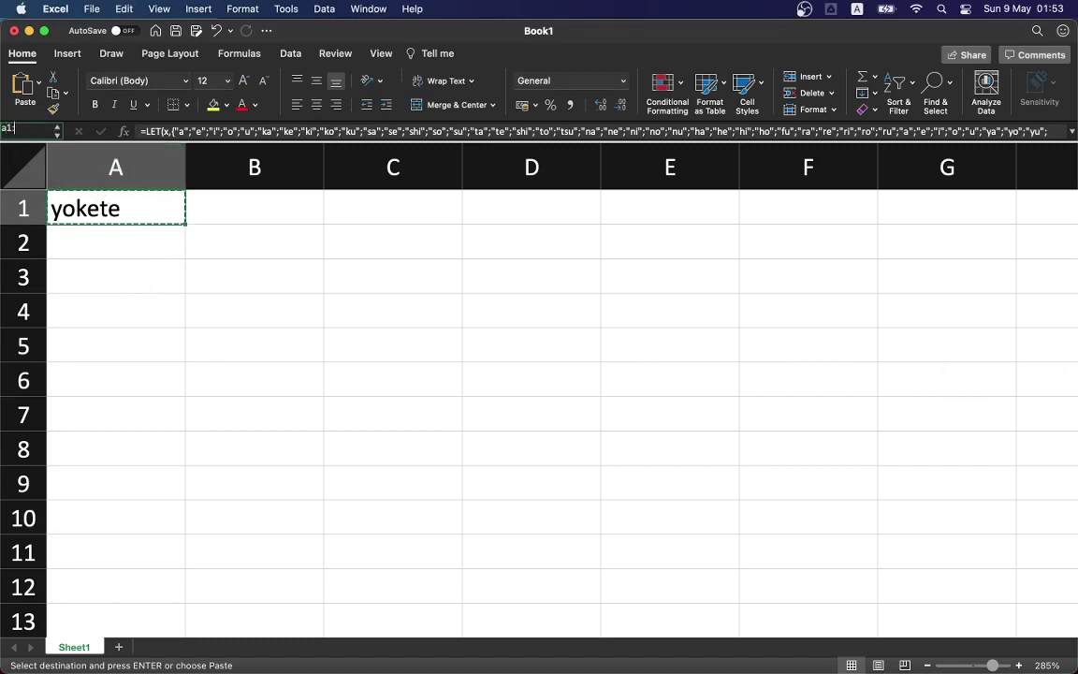
{"action": "type", "text": "a1000"}
Paste the LET formula down column A so each row shows a random word like wafuyo or sonaro.
{"action": "key", "text": "Return"}
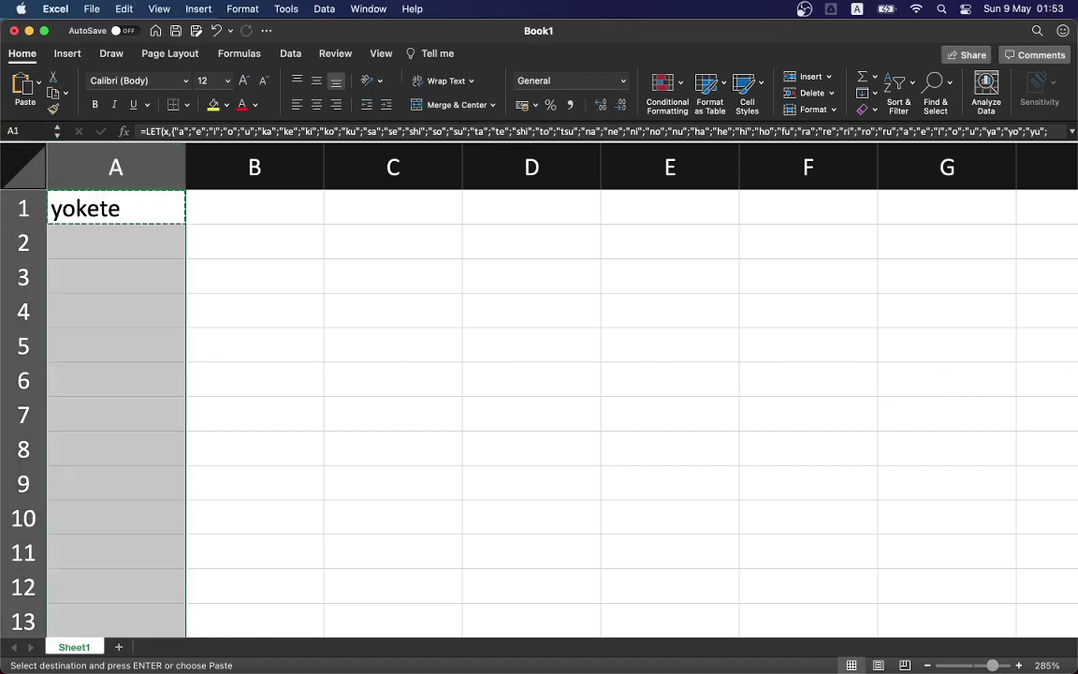
{"action": "key", "text": "super+v"}
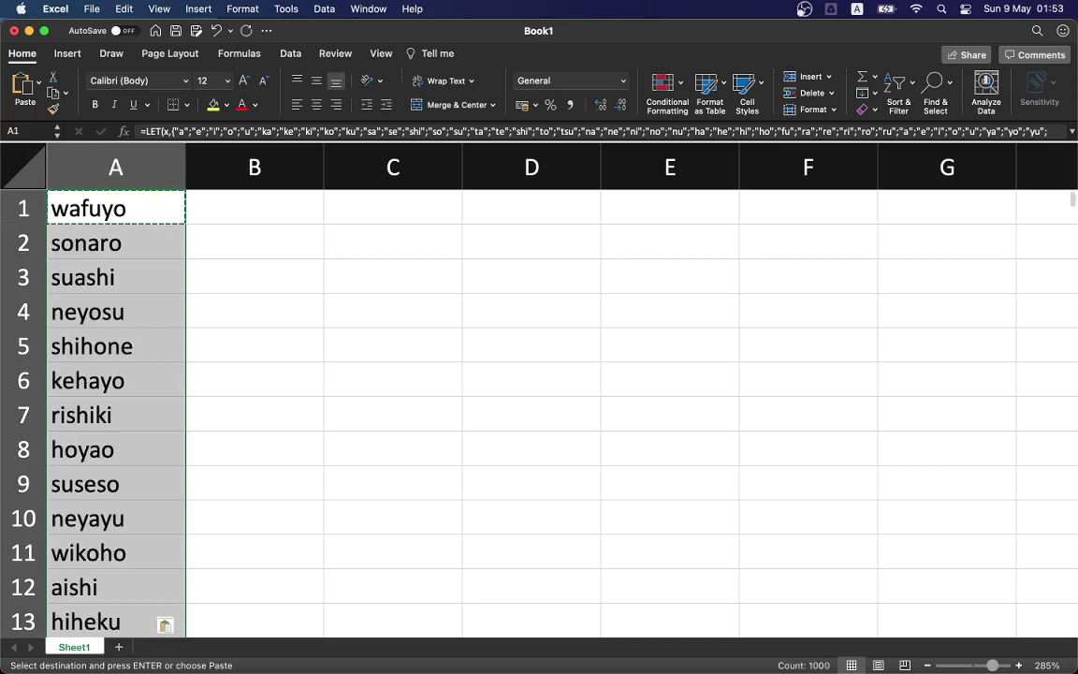
{"action": "left_click", "coordinate": [233, 239]}
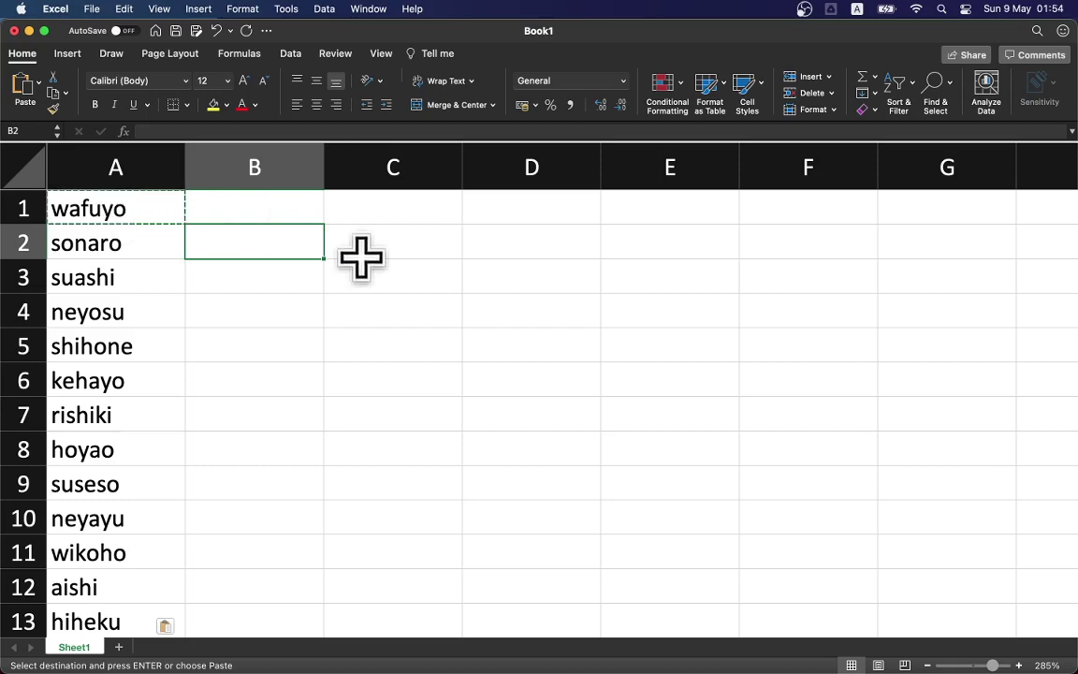
{"action": "left_click", "coordinate": [281, 213]}
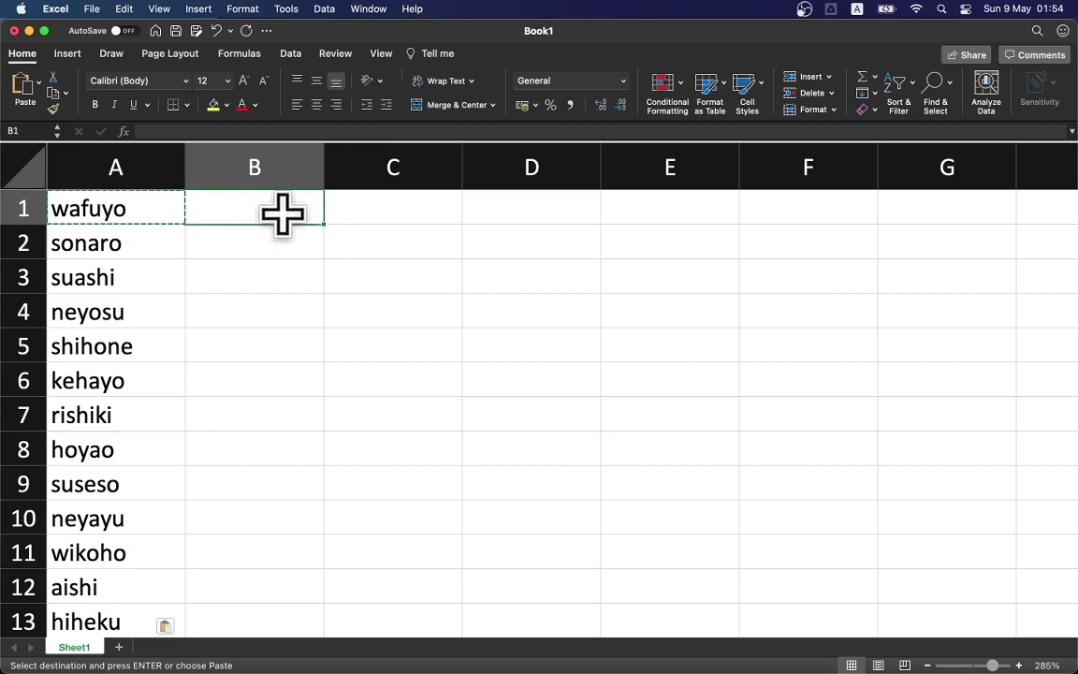
{"action": "left_click", "coordinate": [116, 198]}
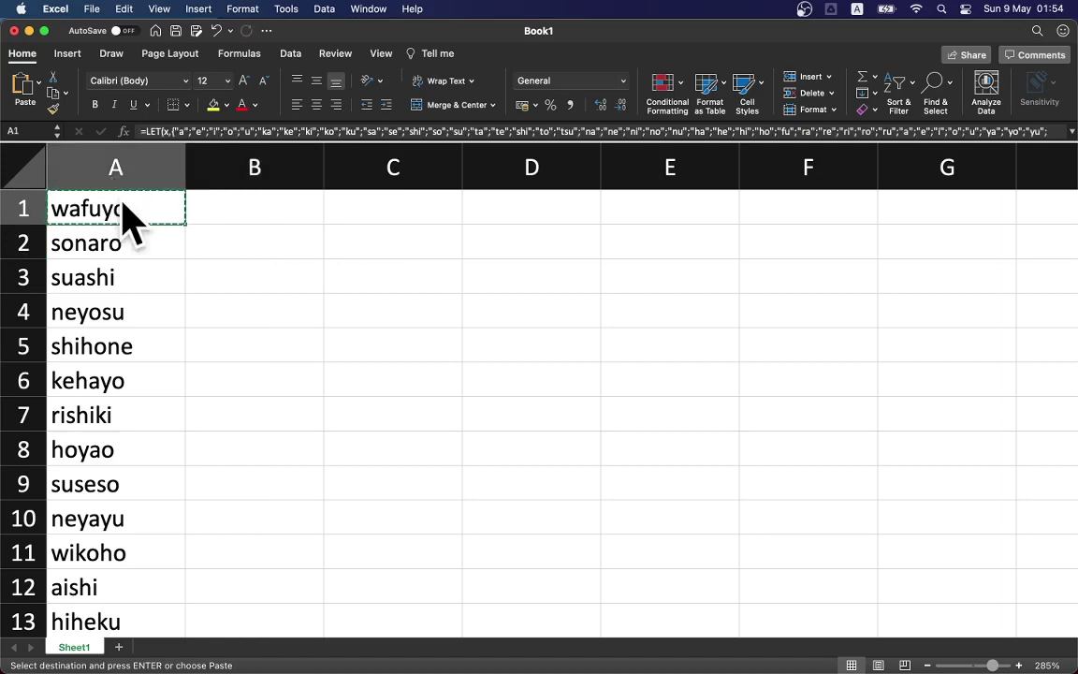
Copy A1:A1000 and paste it back as values, so A1 holds plain text wafuyo.
{"action": "key", "text": "super+shift+Down"}
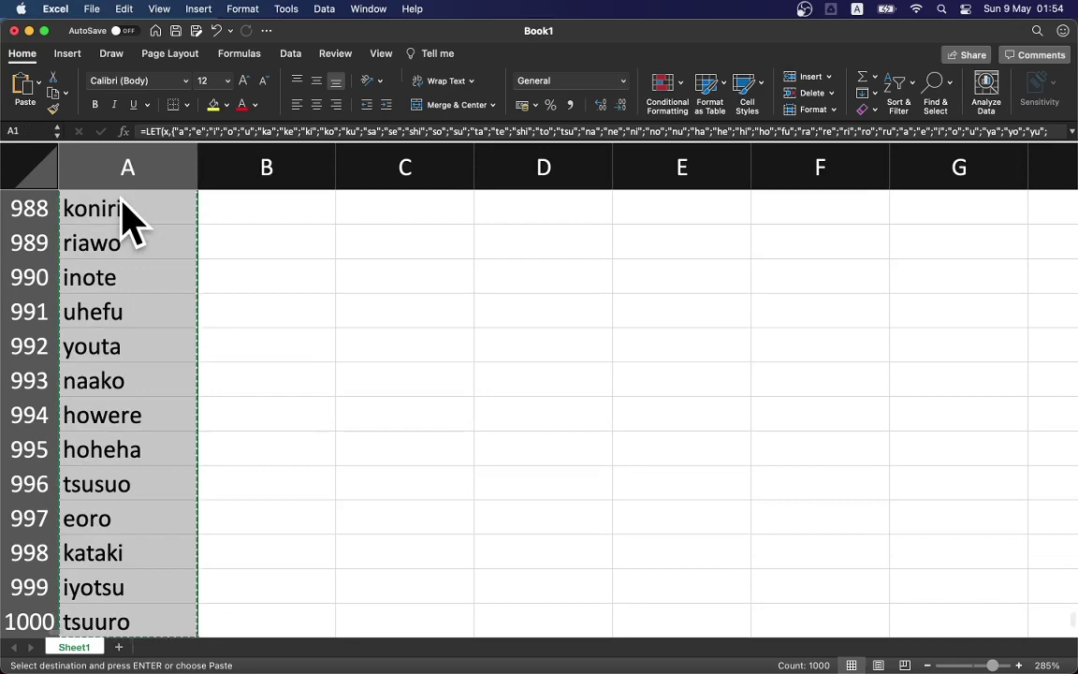
{"action": "key", "text": "super+Up"}
{"action": "key", "text": "Down"}
{"action": "key", "text": "Down"}
{"action": "key", "text": "Down"}
{"action": "key", "text": "Up"}
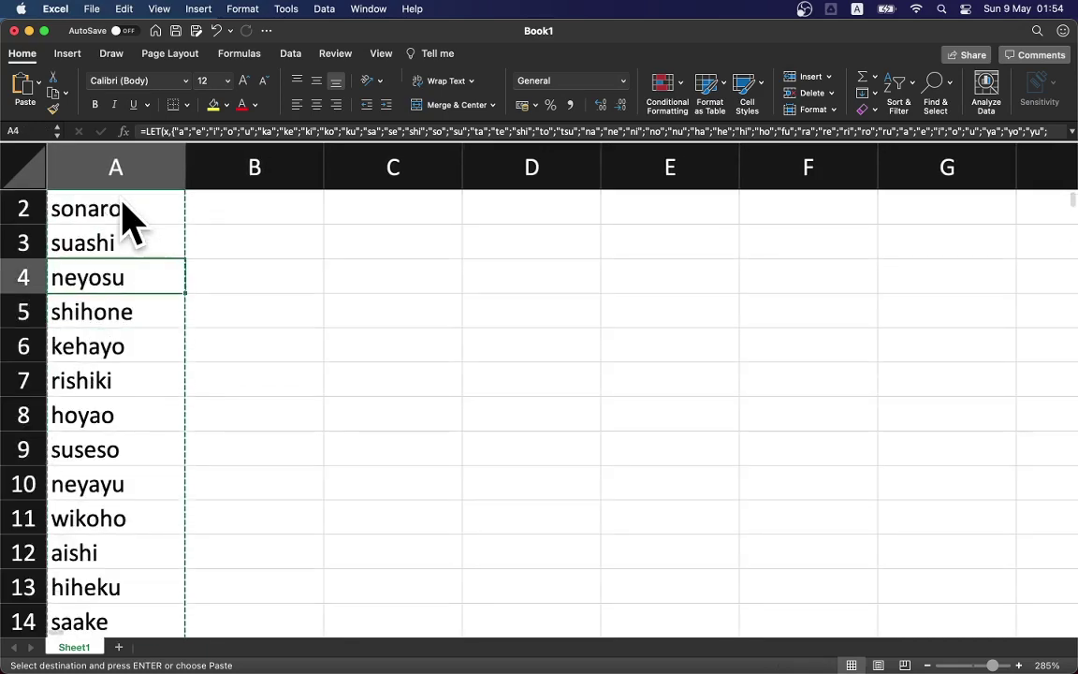
{"action": "key", "text": "ctrl+Up"}
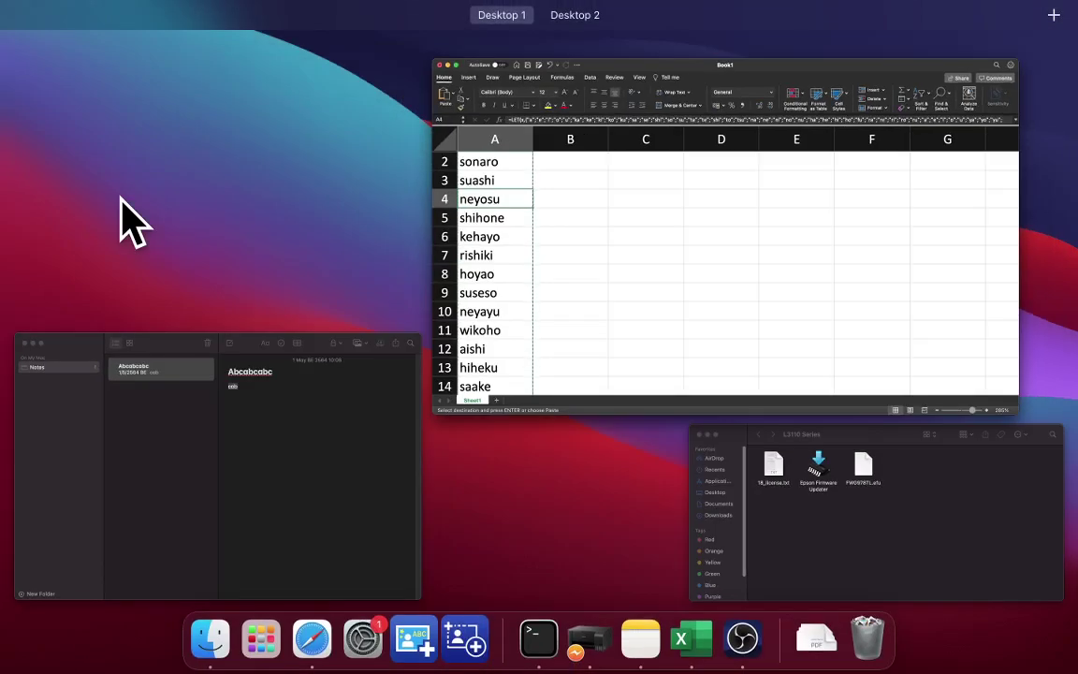
{"action": "left_click", "coordinate": [576, 254]}
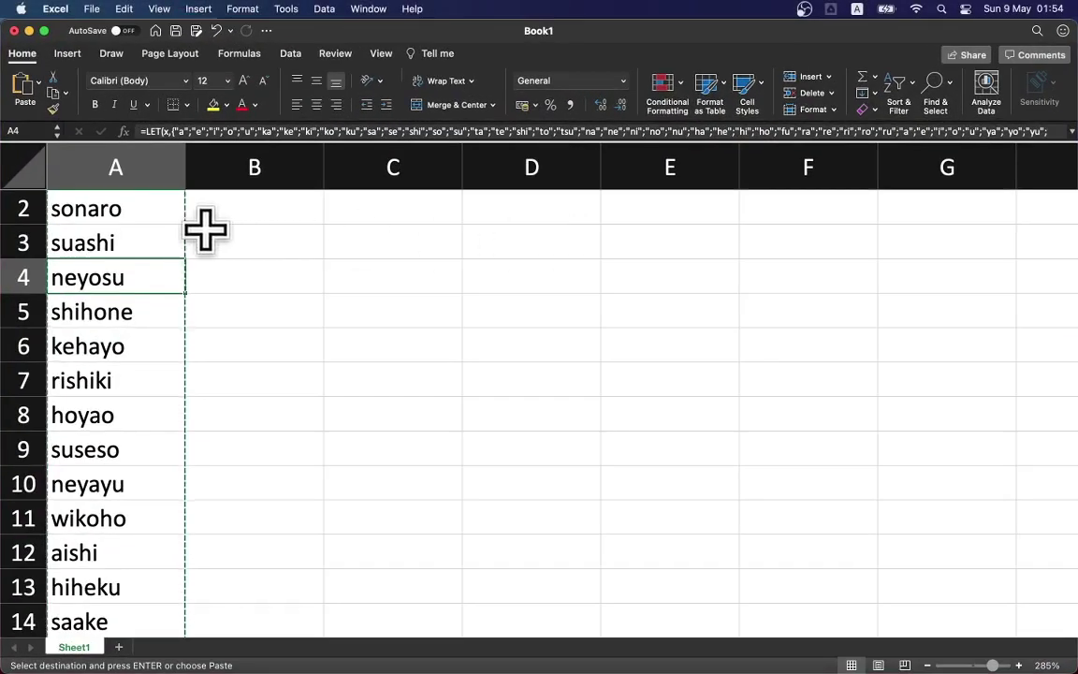
{"action": "key", "text": "Up"}
{"action": "key", "text": "Up"}
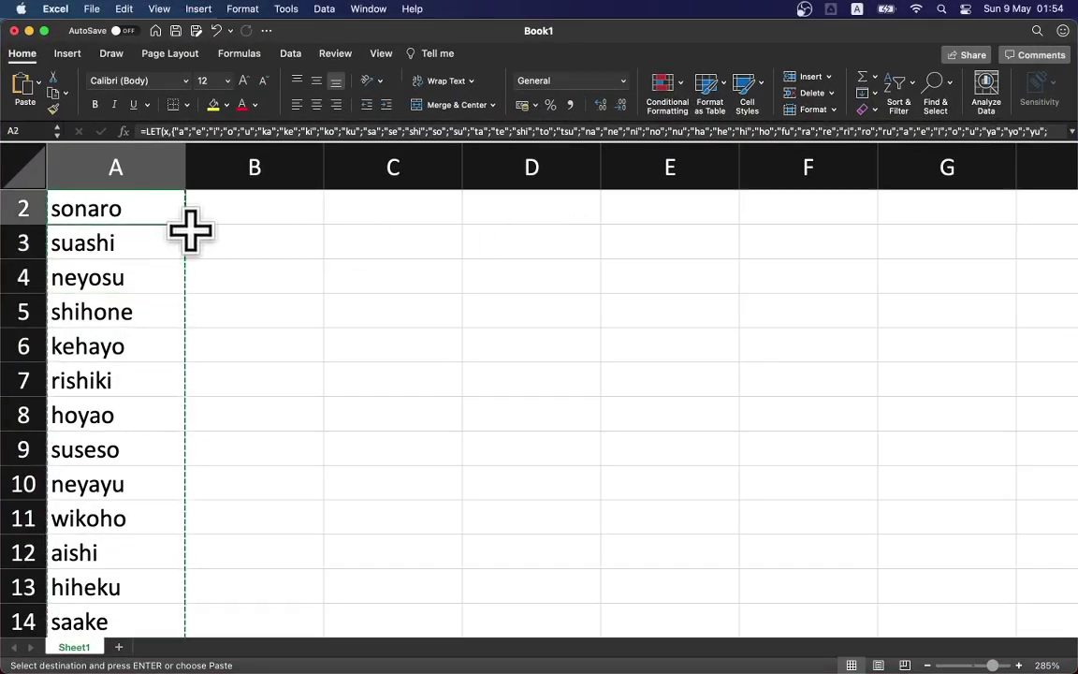
{"action": "key", "text": "Up"}
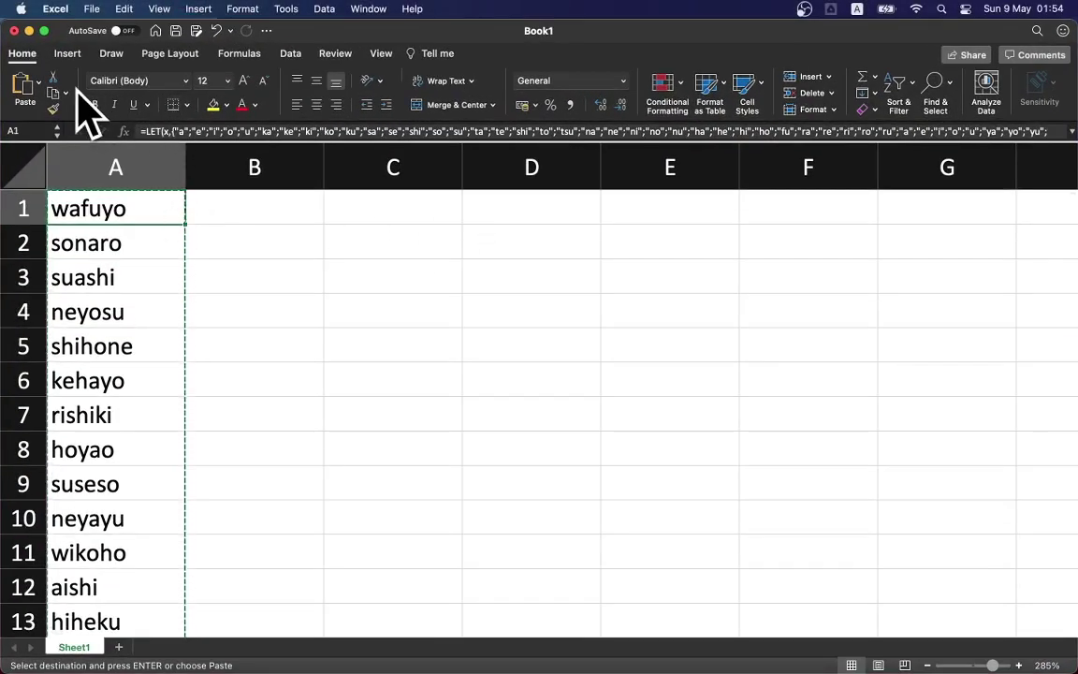
{"action": "left_click", "coordinate": [39, 86]}
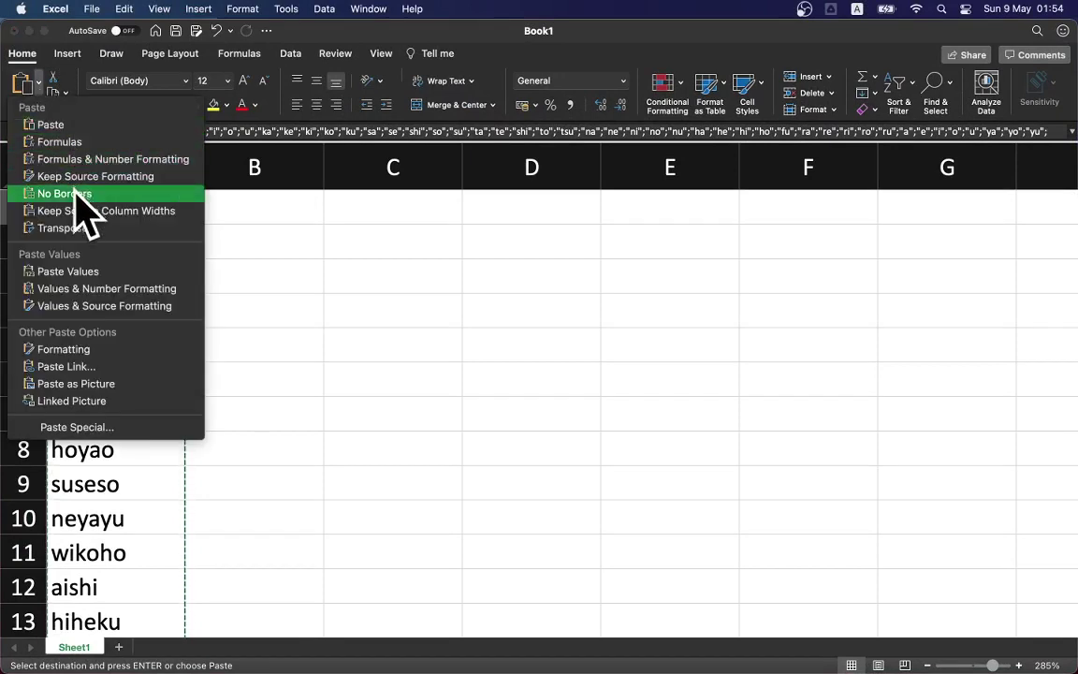
{"action": "left_click", "coordinate": [102, 272]}
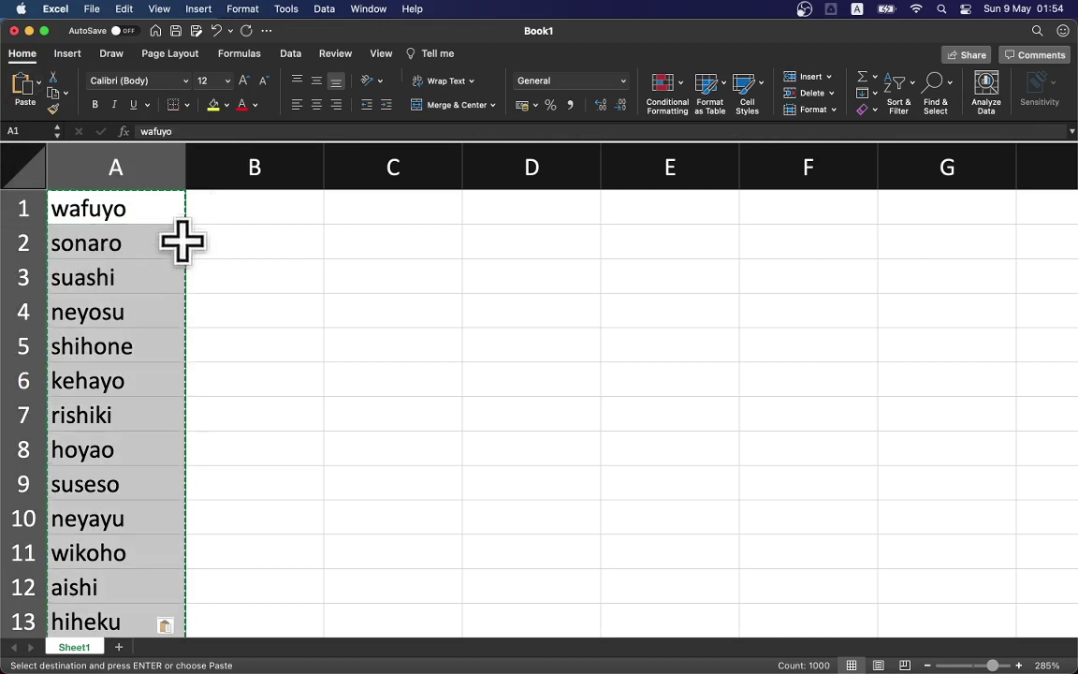
Insert a PivotTable from Sheet1!$A$1:$A$1000 on a new worksheet.
{"action": "left_click", "coordinate": [209, 212]}
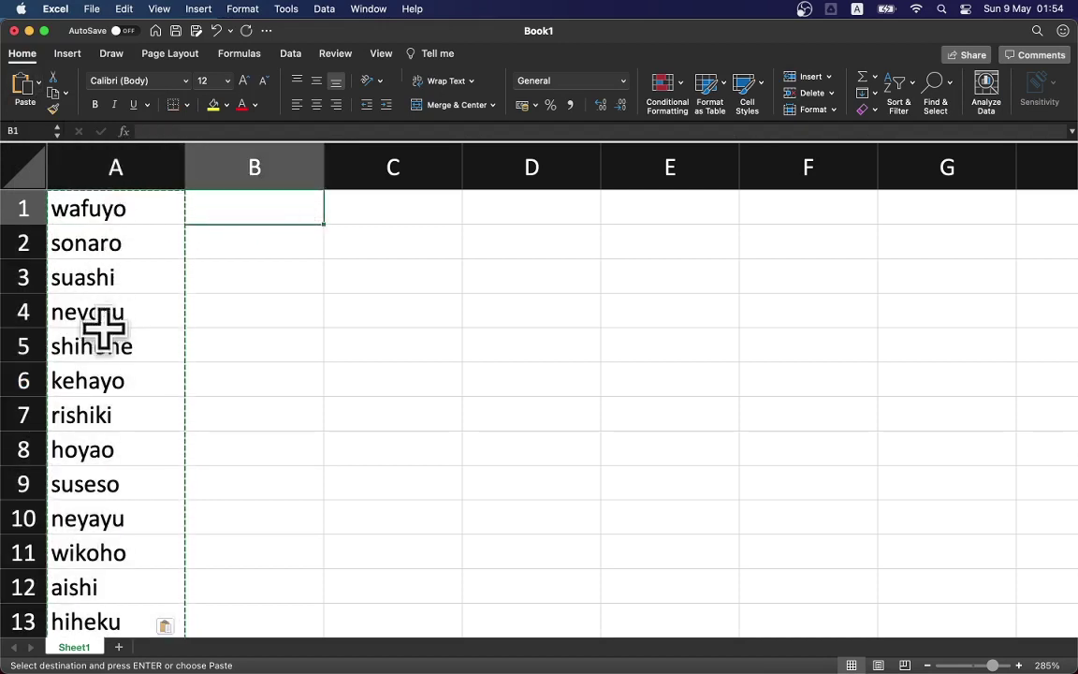
{"action": "left_click", "coordinate": [123, 219]}
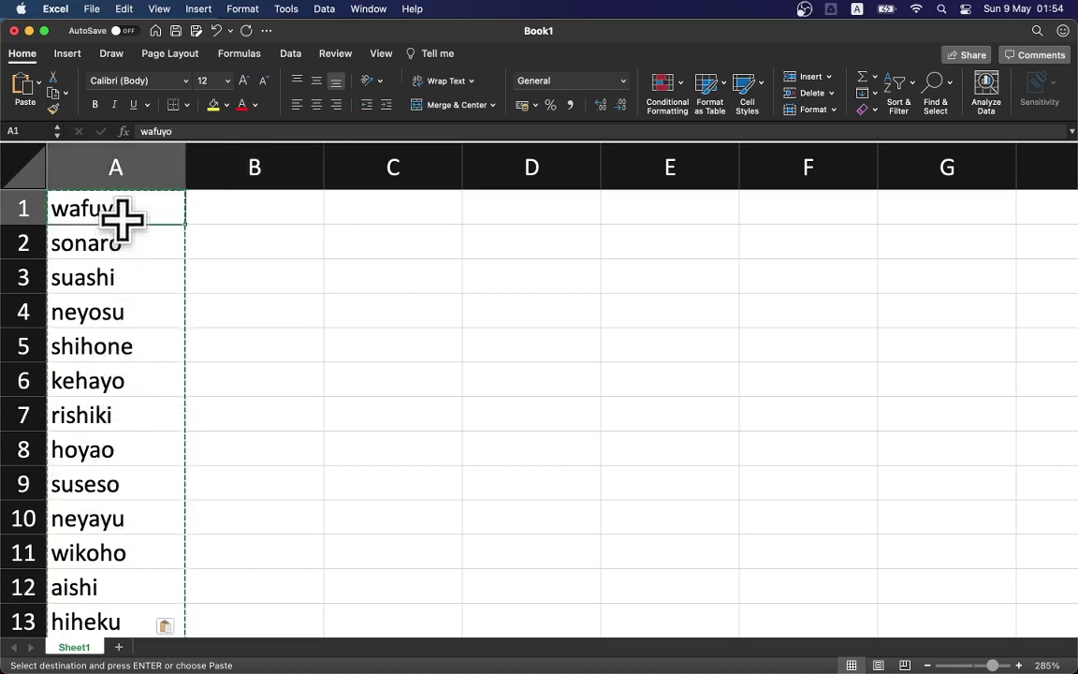
{"action": "left_click", "coordinate": [68, 54]}
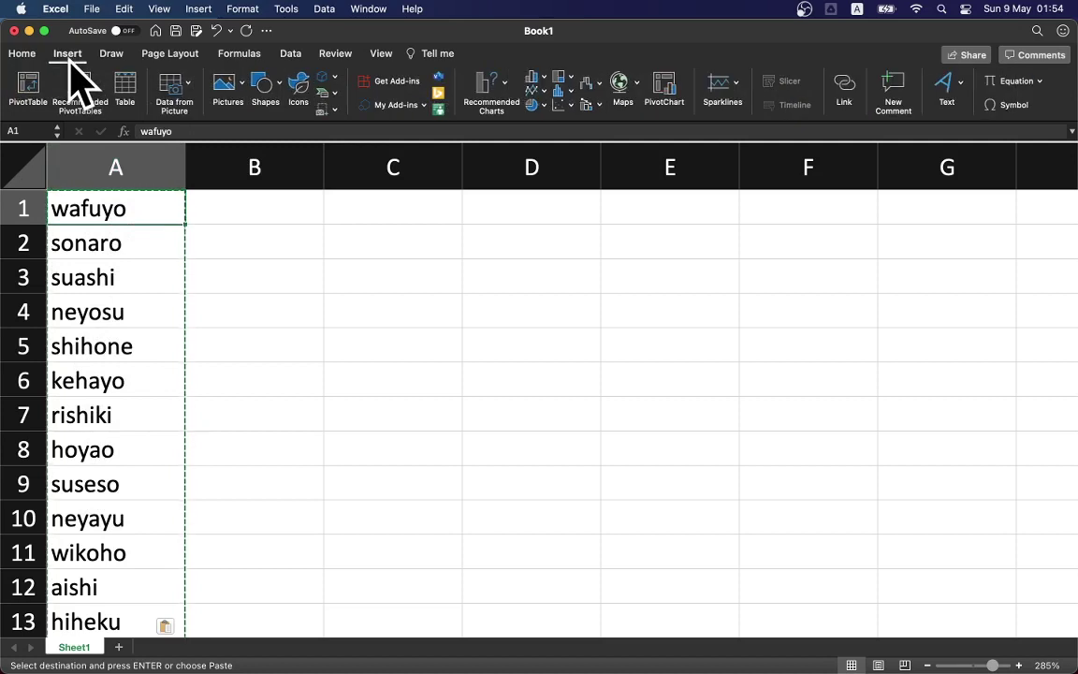
{"action": "left_click", "coordinate": [29, 102]}
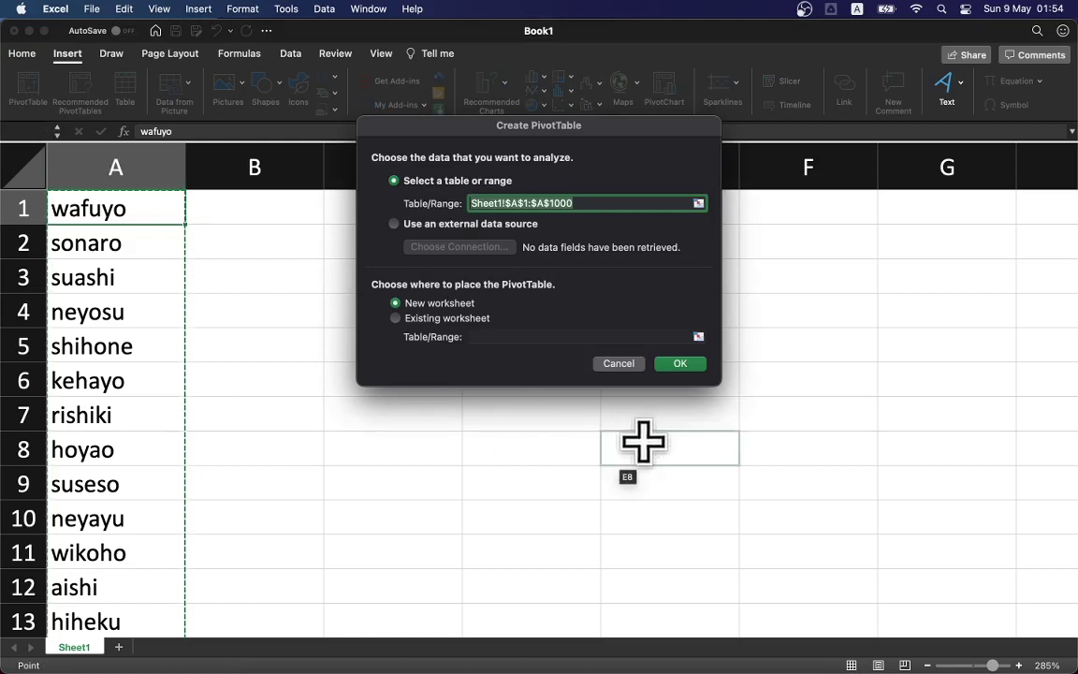
{"action": "left_click", "coordinate": [678, 365]}
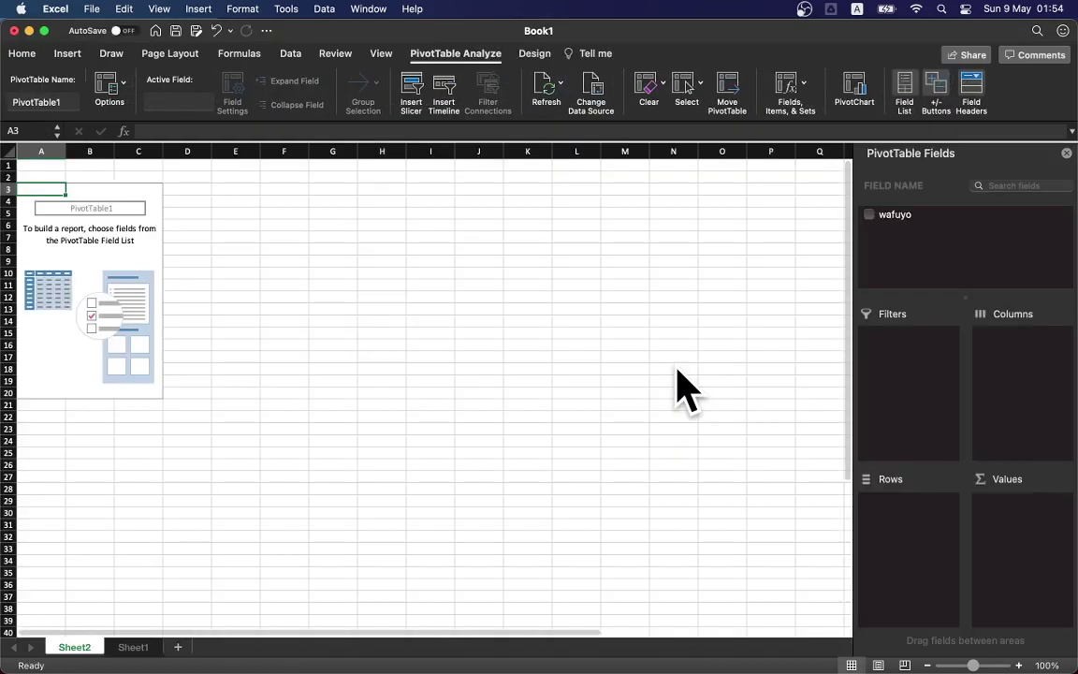
Put the wafuyo field in Rows and in Values to show Count of wafuyo per word.
{"action": "left_click", "coordinate": [872, 223]}
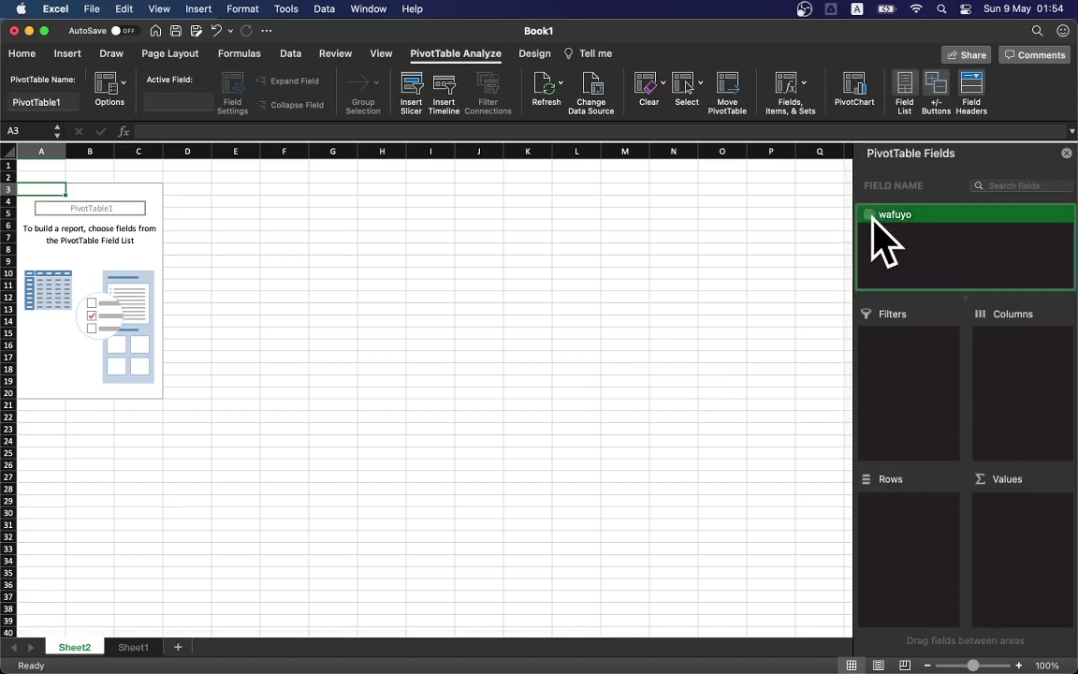
{"action": "left_click_drag", "start_coordinate": [892, 222], "coordinate": [915, 533]}
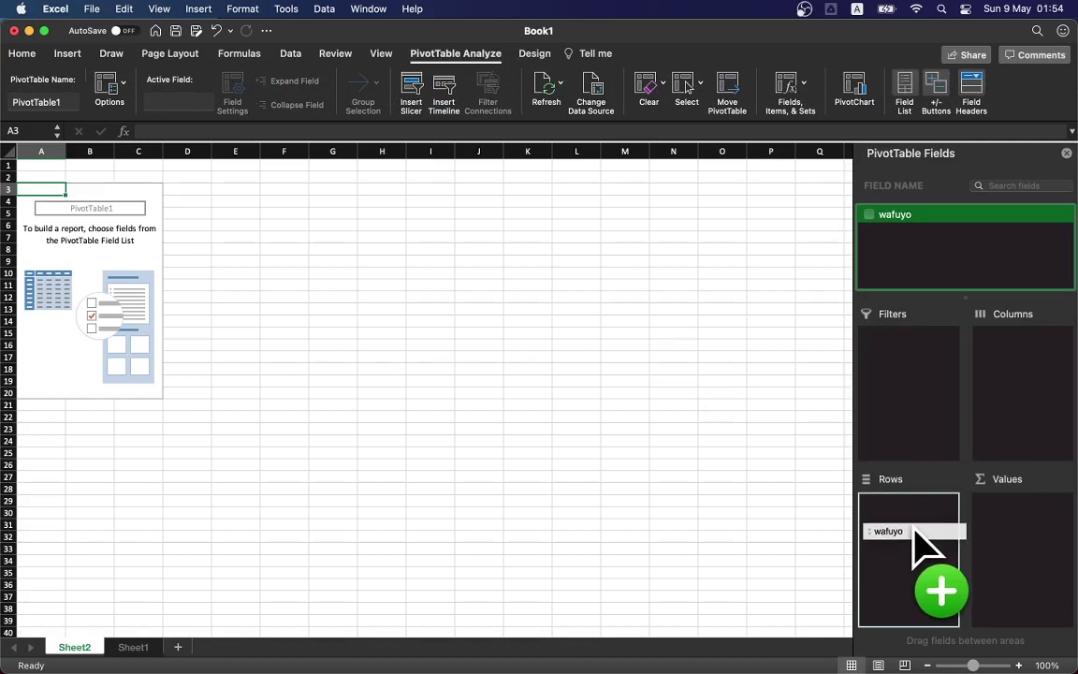
{"action": "mouse_move", "coordinate": [914, 530]}
{"action": "left_mouse_down"}
{"action": "mouse_move", "coordinate": [1017, 540]}
{"action": "mouse_move", "coordinate": [922, 534]}
{"action": "left_mouse_up"}
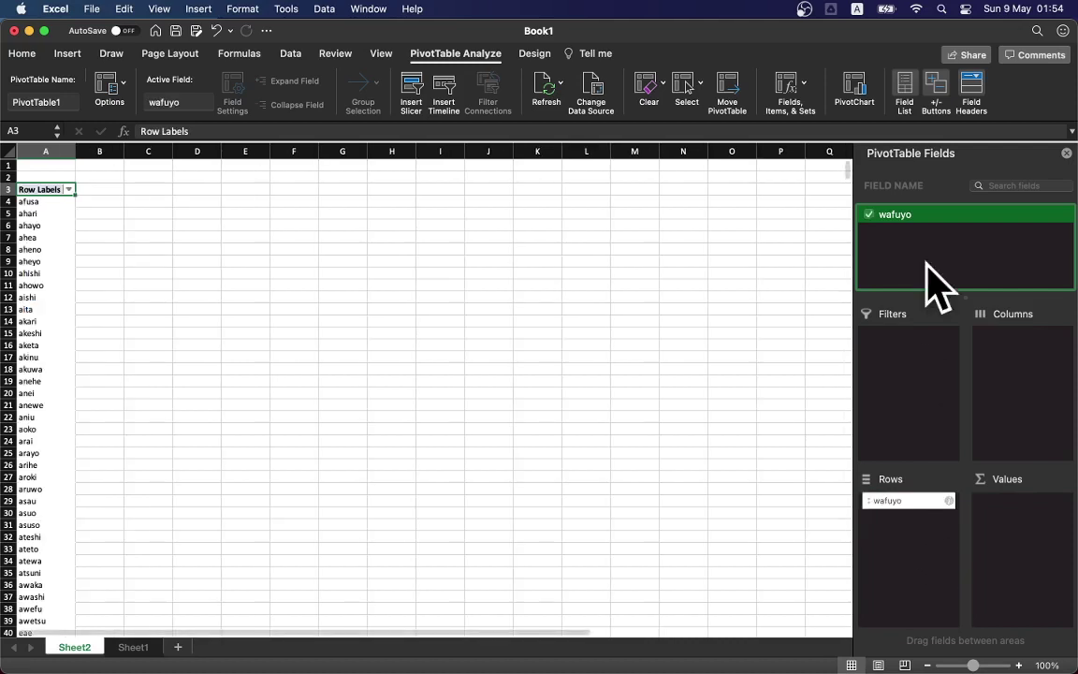
{"action": "mouse_move", "coordinate": [908, 216]}
{"action": "left_mouse_down"}
{"action": "mouse_move", "coordinate": [994, 397]}
{"action": "mouse_move", "coordinate": [1016, 533]}
{"action": "left_mouse_up"}
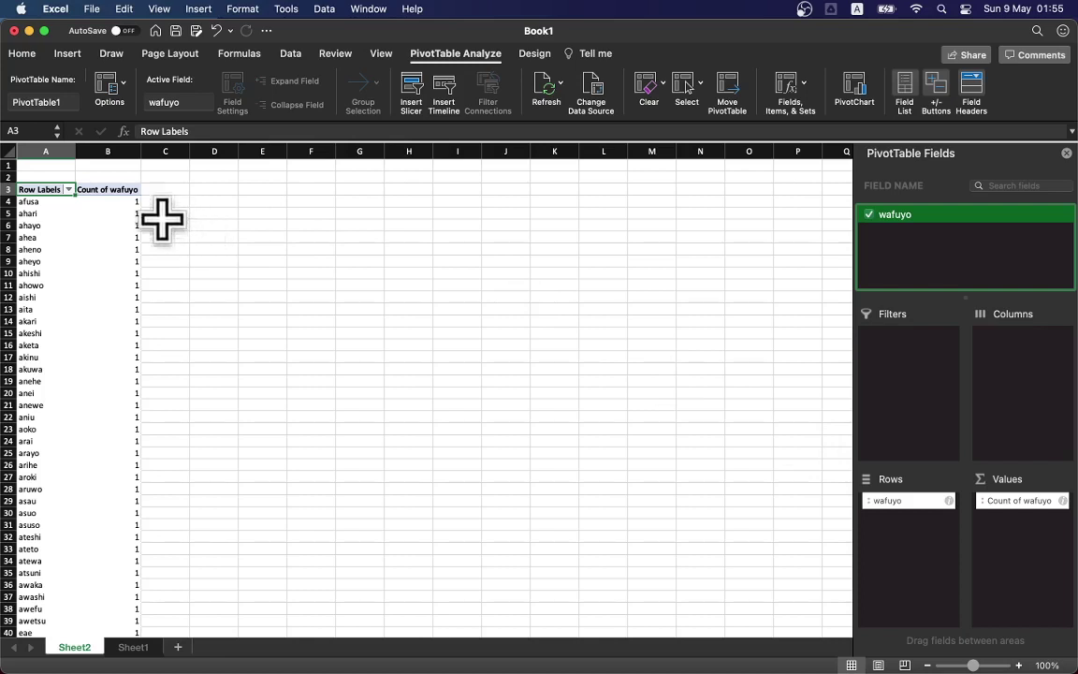
{"action": "left_click", "coordinate": [99, 203]}
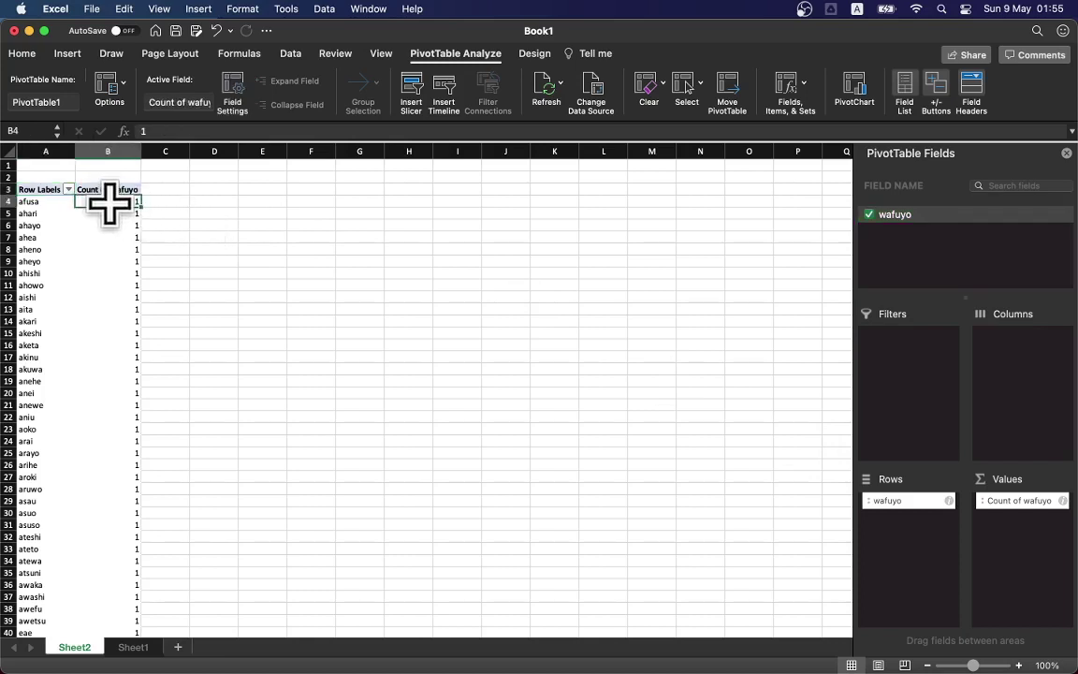
Sort the PivotTable counts descending so ishini (3) leads, then zoom in to read it.
{"action": "left_click", "coordinate": [287, 57]}
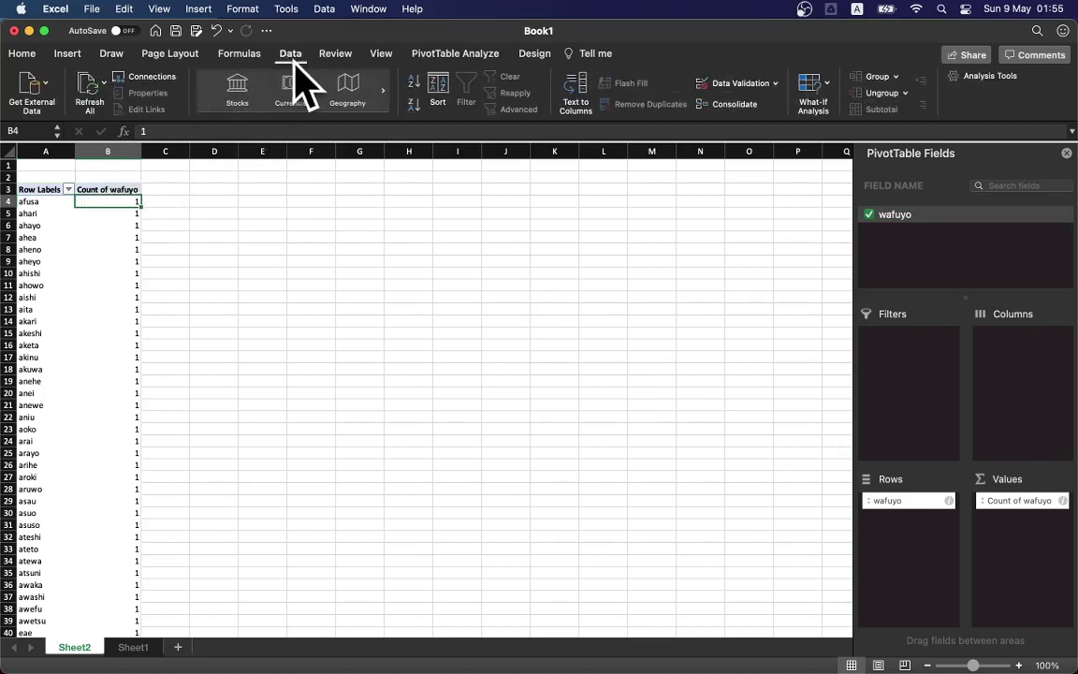
{"action": "left_click", "coordinate": [413, 104]}
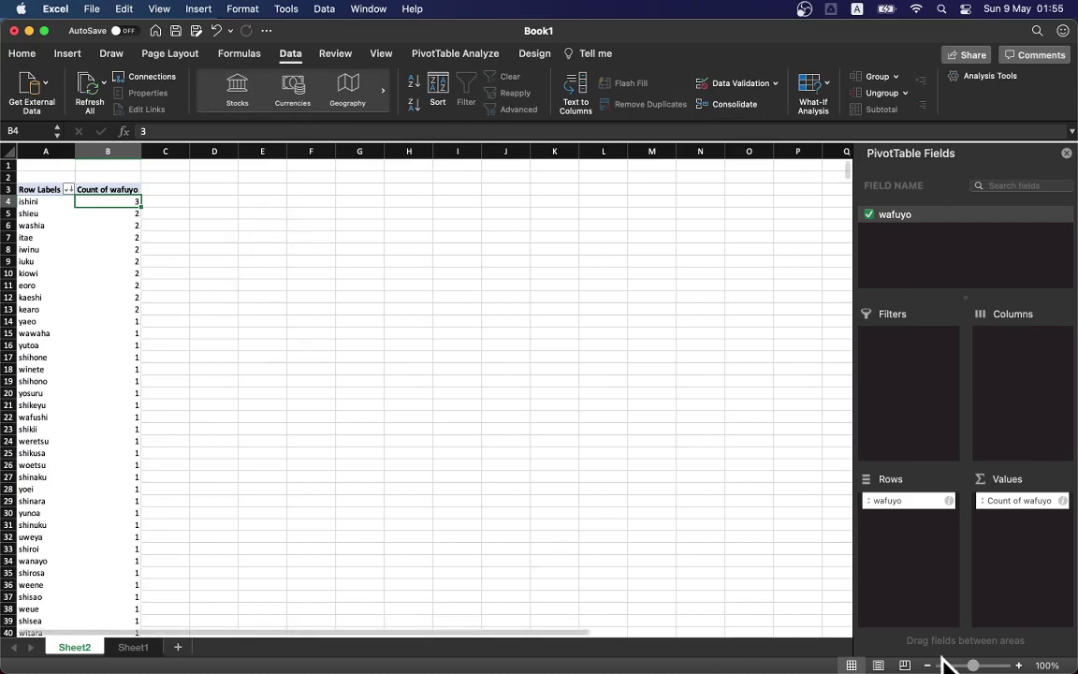
{"action": "left_click_drag", "start_coordinate": [974, 666], "coordinate": [999, 666]}
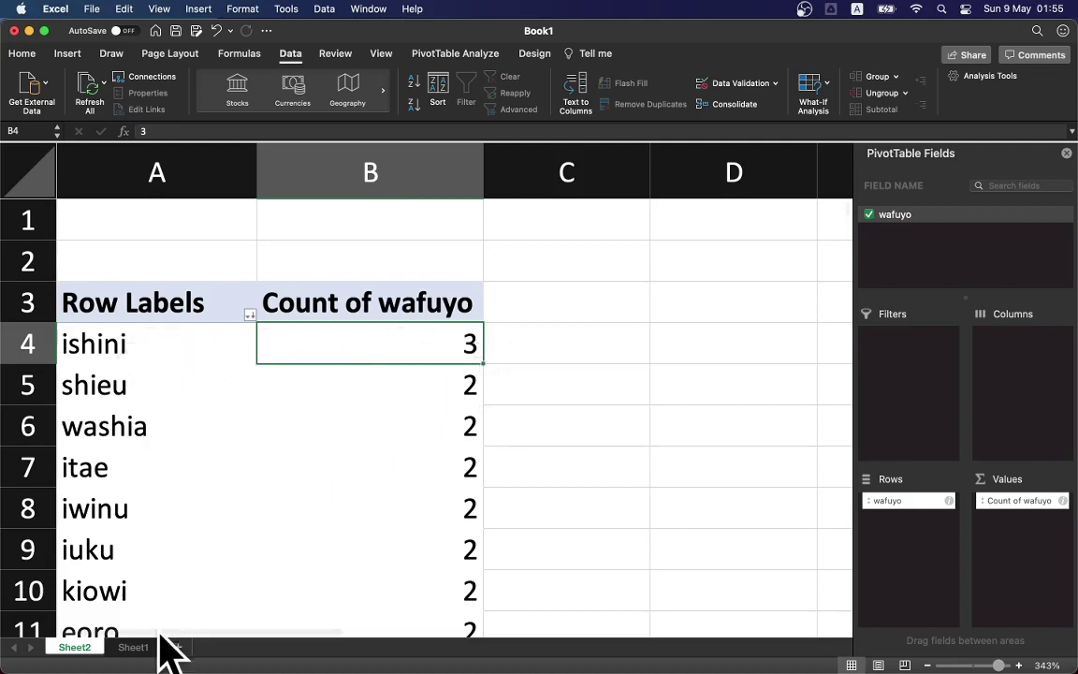
On Sheet1, check the word list ends at tsuuro in row 1000, then return to the top.
{"action": "left_click", "coordinate": [136, 648]}
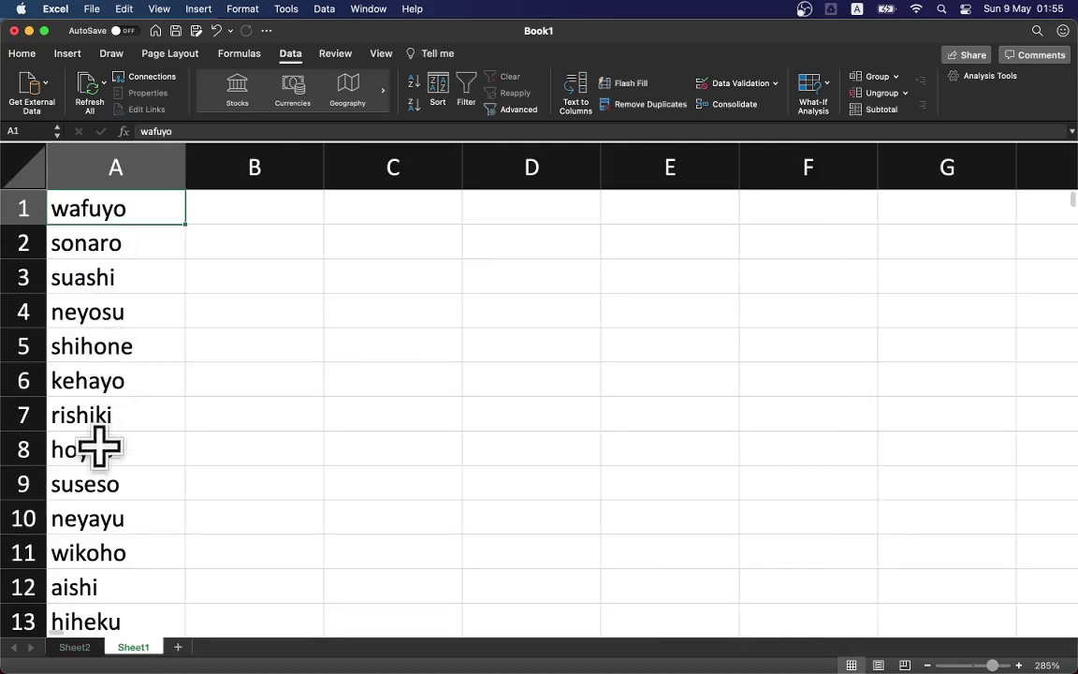
{"action": "left_click", "coordinate": [121, 554]}
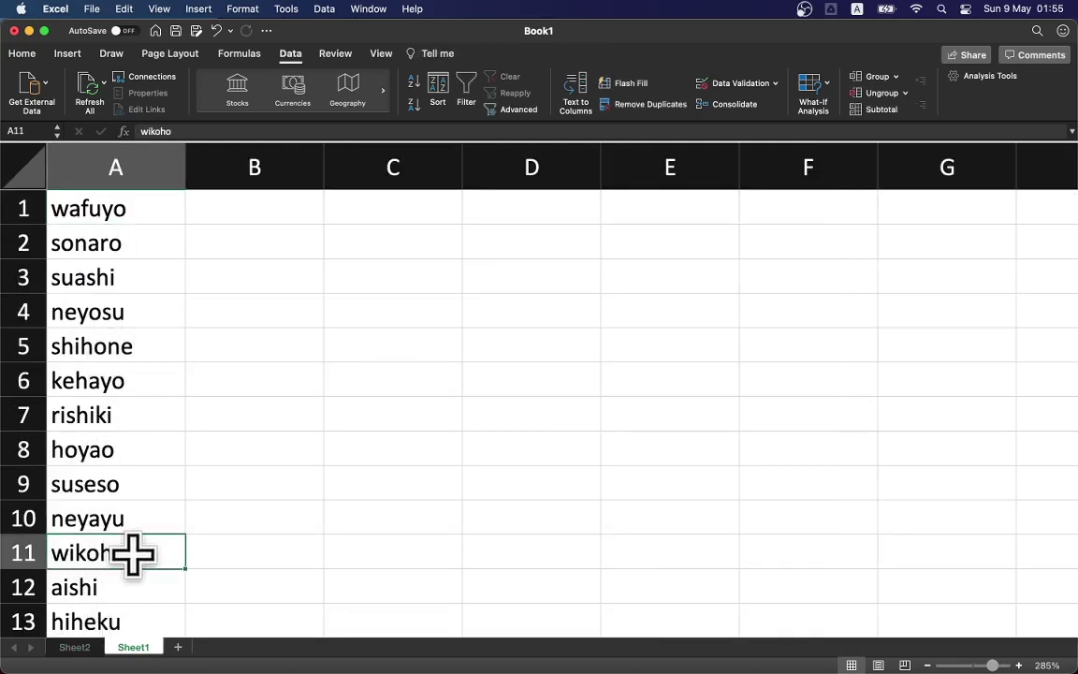
{"action": "key", "text": "super+Down"}
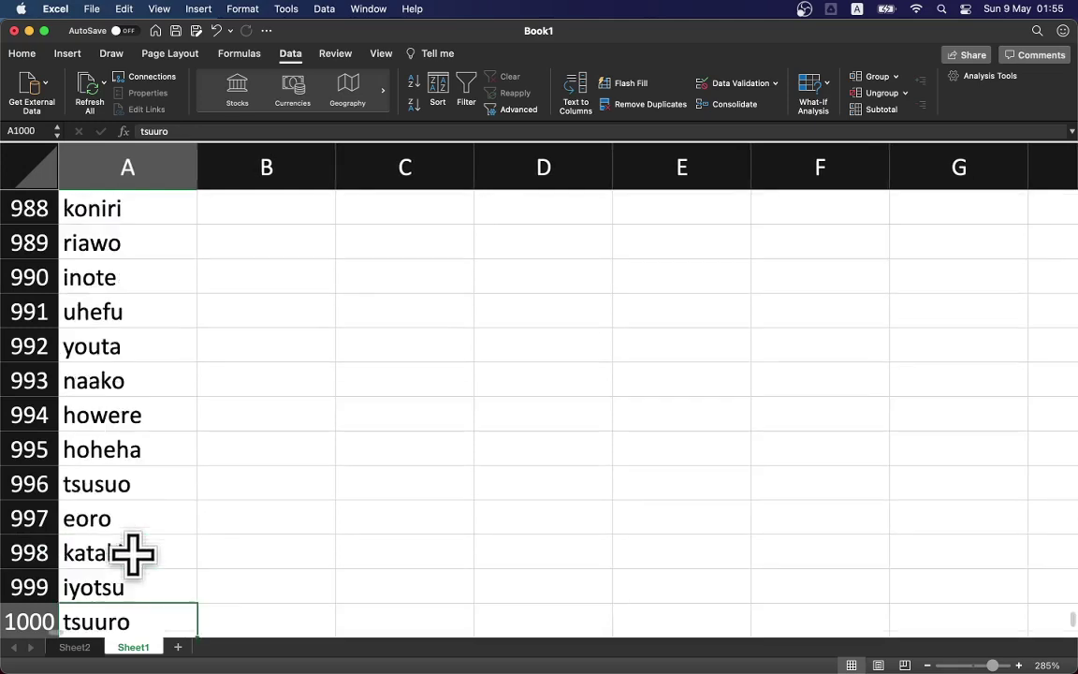
{"action": "key", "text": "Down"}
{"action": "key", "text": "Down"}
{"action": "key", "text": "Down"}
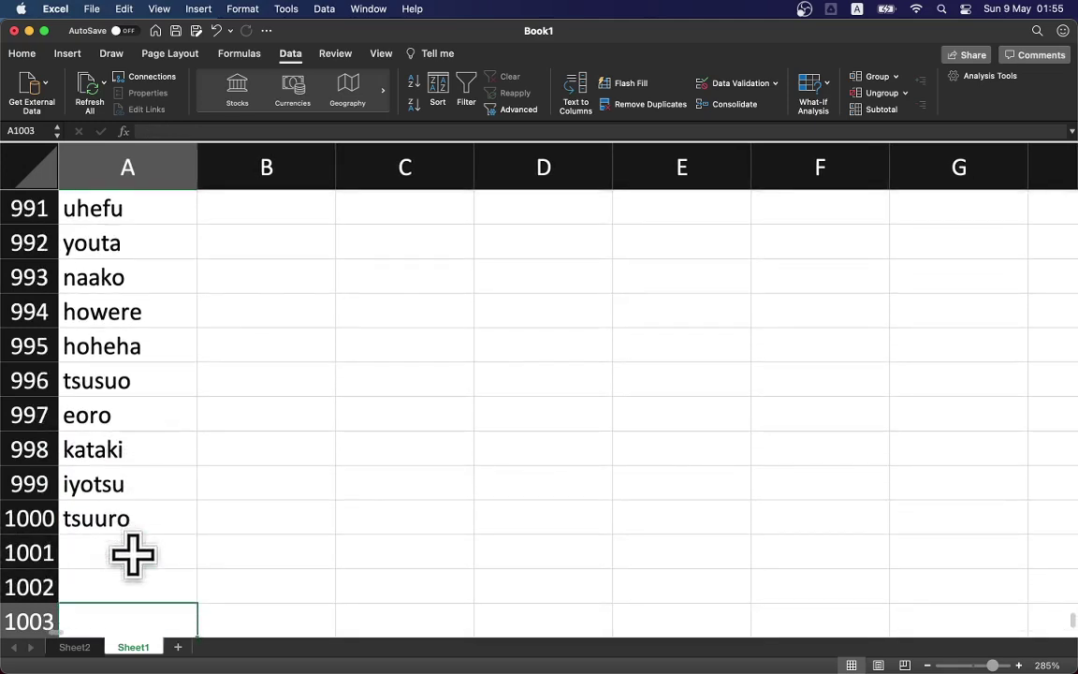
{"action": "left_click", "coordinate": [79, 648]}
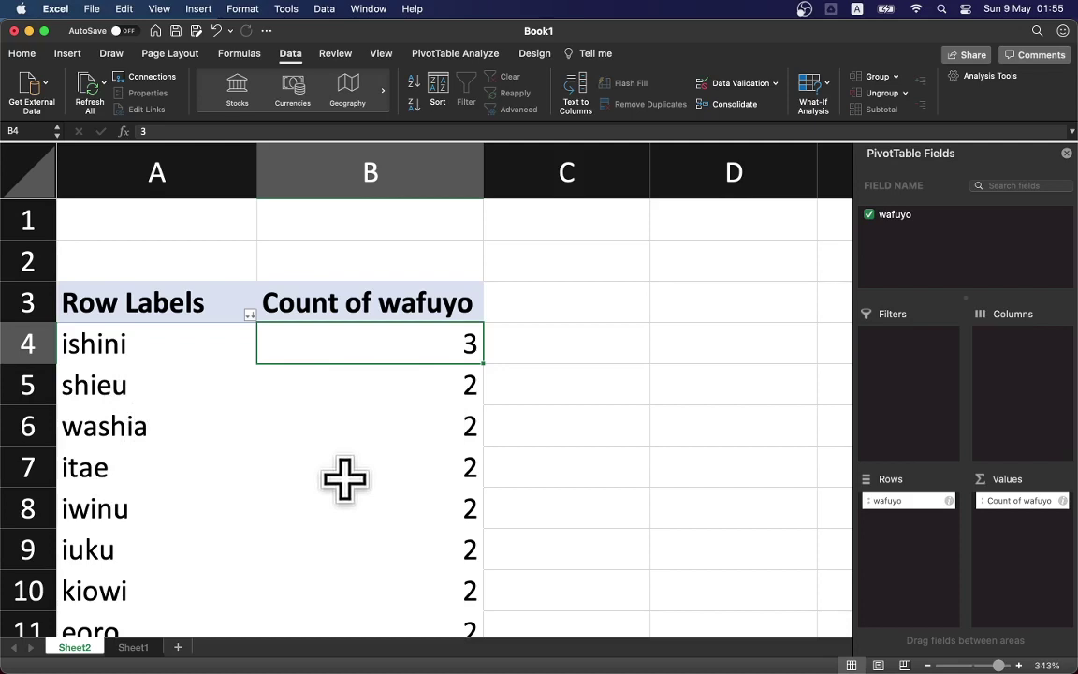
{"action": "left_click", "coordinate": [133, 650]}
{"action": "left_click", "coordinate": [114, 409]}
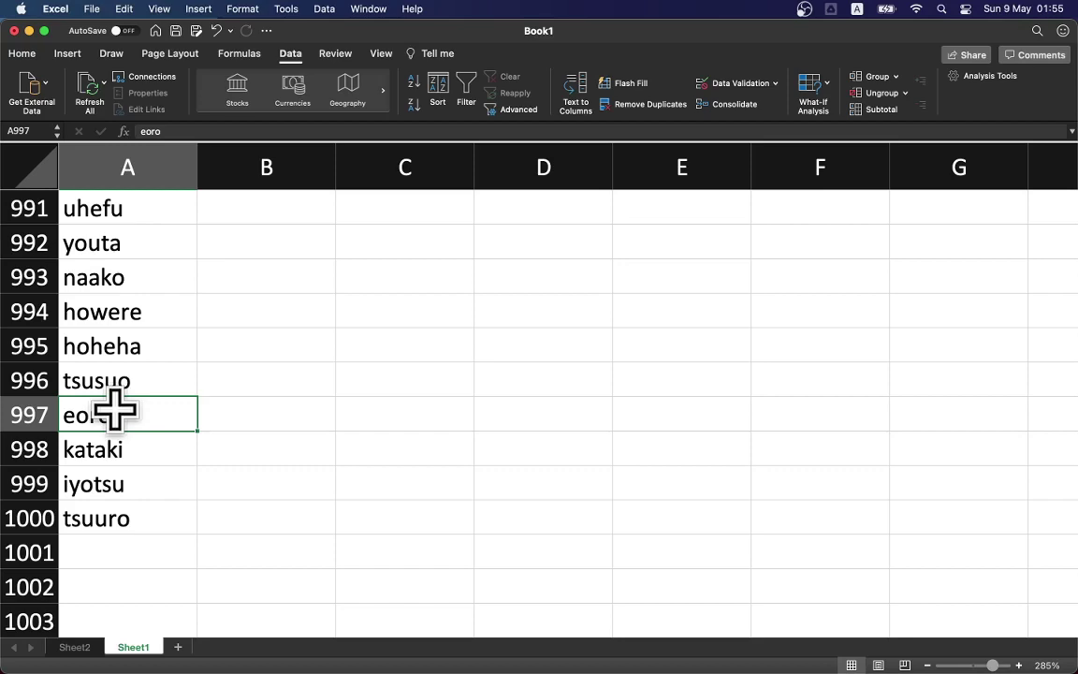
{"action": "key", "text": "ctrl+Up"}
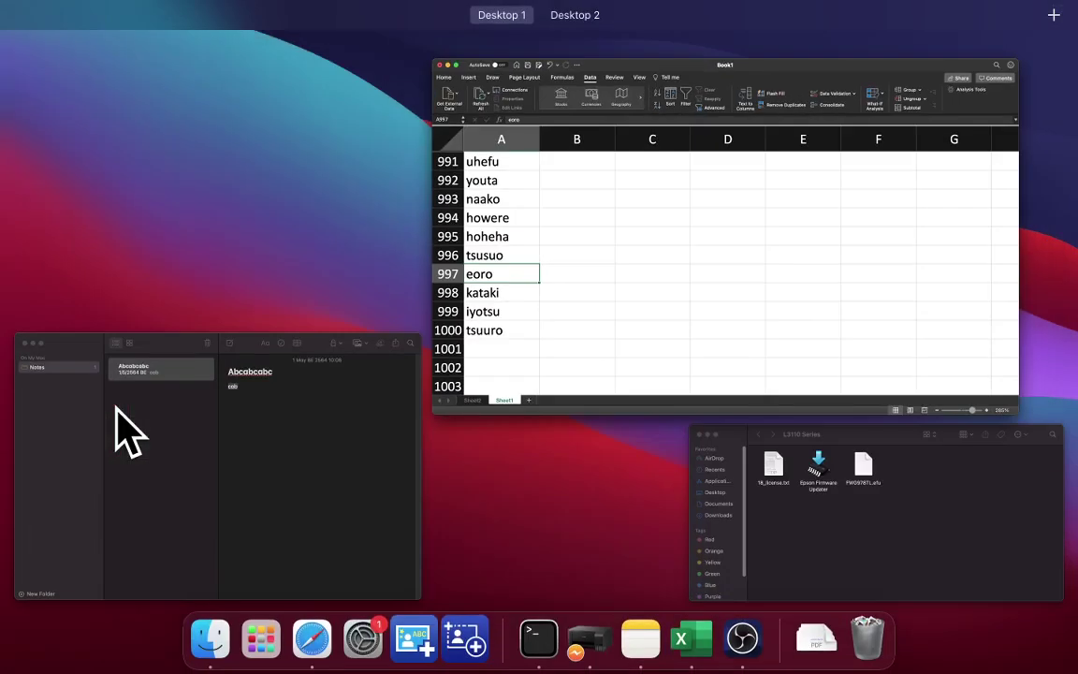
{"action": "left_click", "coordinate": [524, 253]}
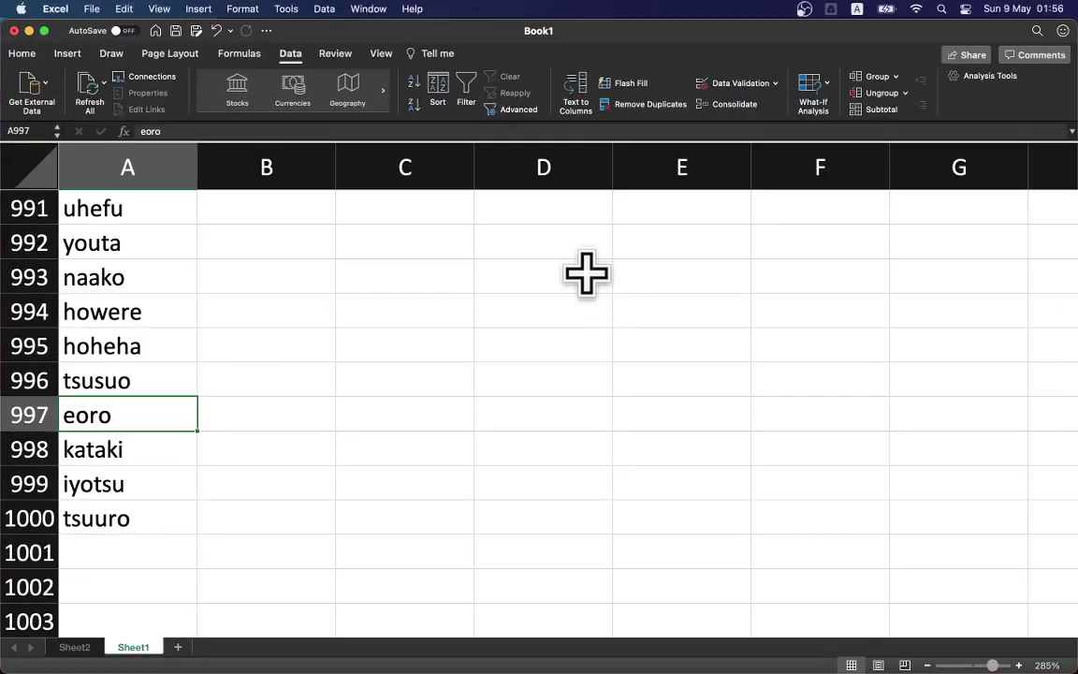
{"action": "key", "text": "super+Up"}
{"action": "key", "text": "Right"}
{"action": "key", "text": "Right"}
{"action": "key", "text": "Right"}
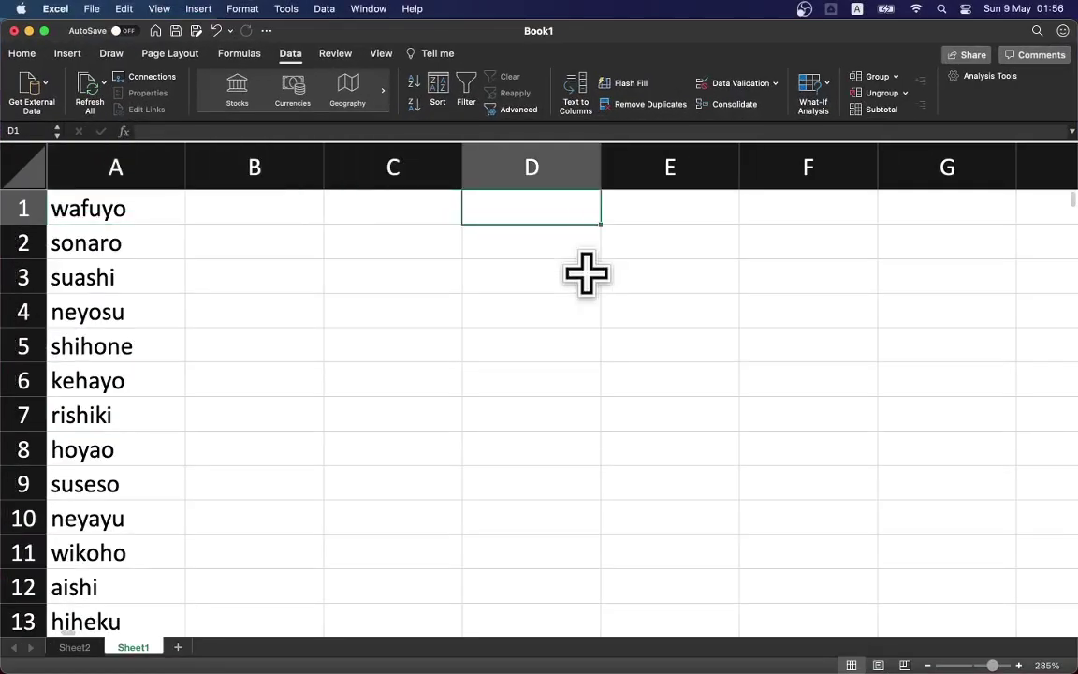
Enter spreadsheet, excel and google sheet in cells C1 to C3.
{"action": "key", "text": "Left"}
{"action": "type", "text": "sp"}
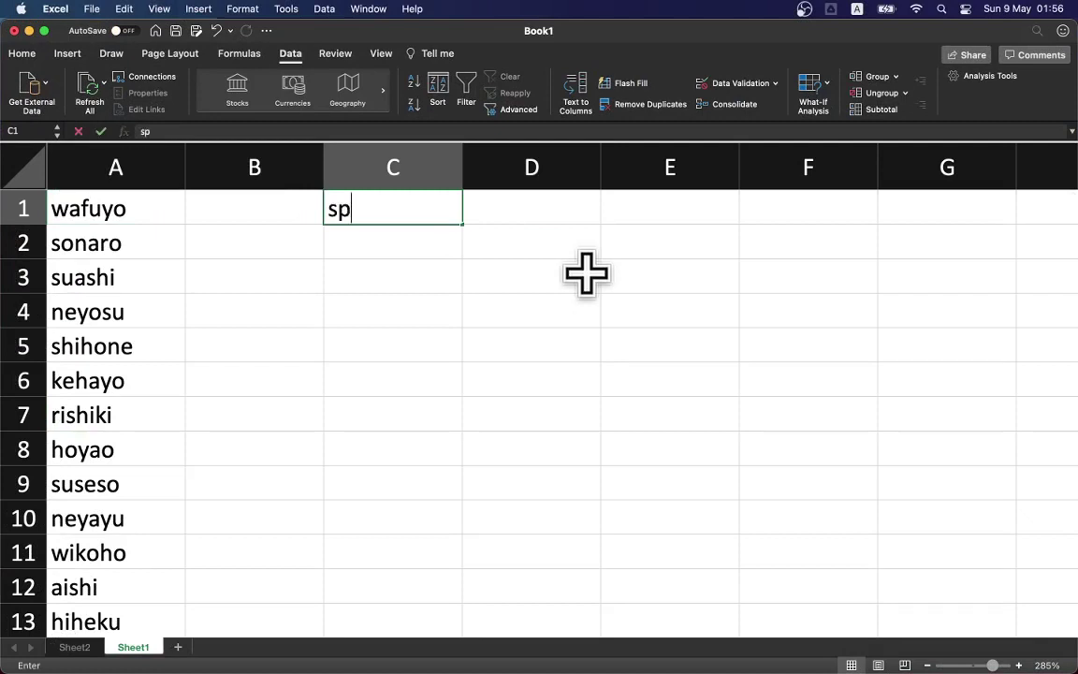
{"action": "type", "text": "readsheet"}
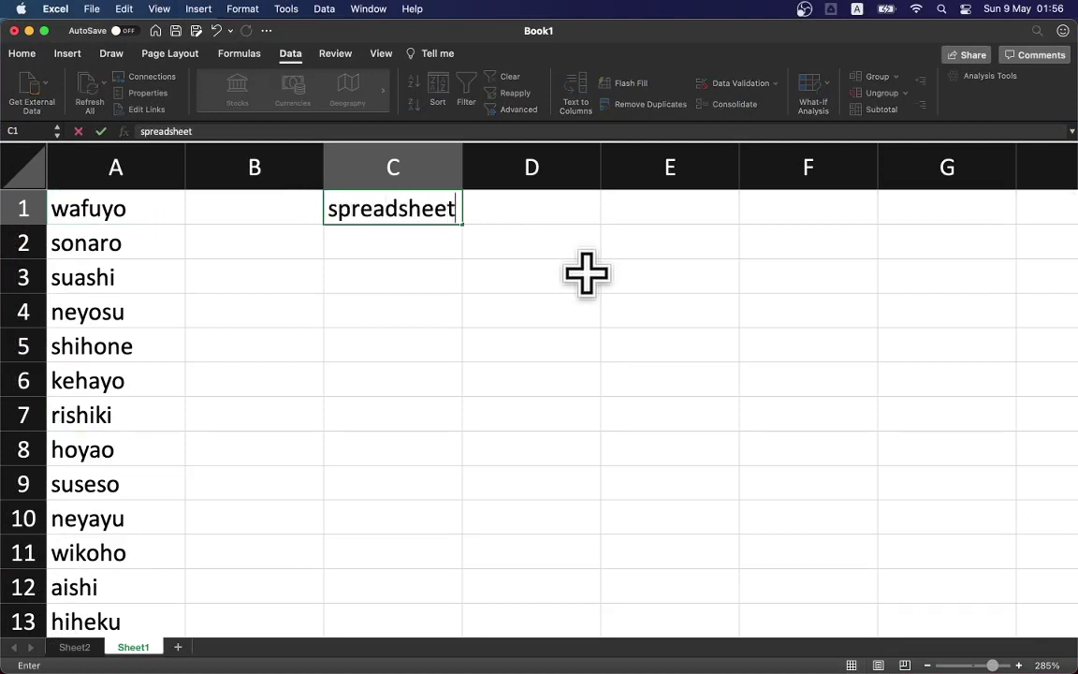
{"action": "key", "text": "Return"}
{"action": "type", "text": "e"}
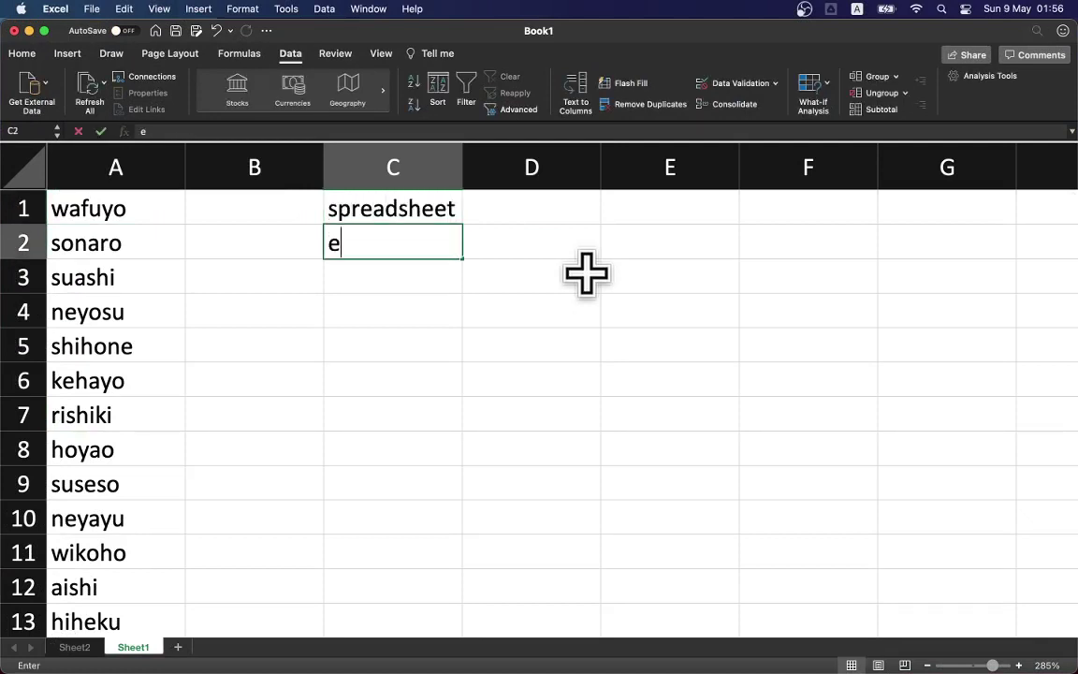
{"action": "type", "text": "xcel"}
{"action": "key", "text": "Return"}
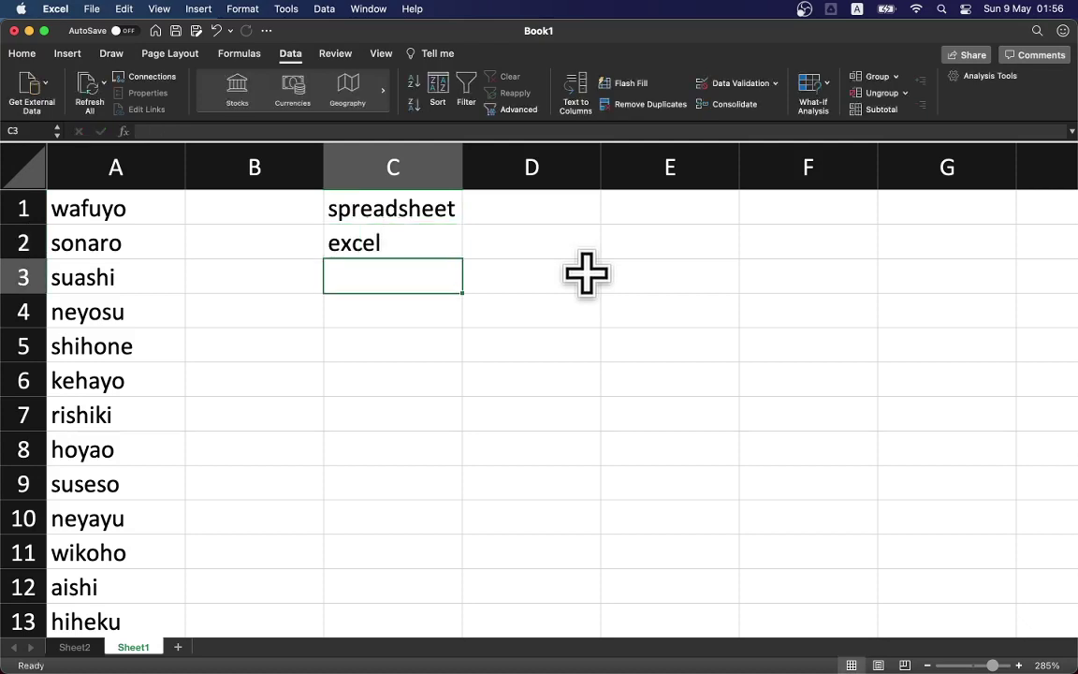
{"action": "type", "text": "google shee"}
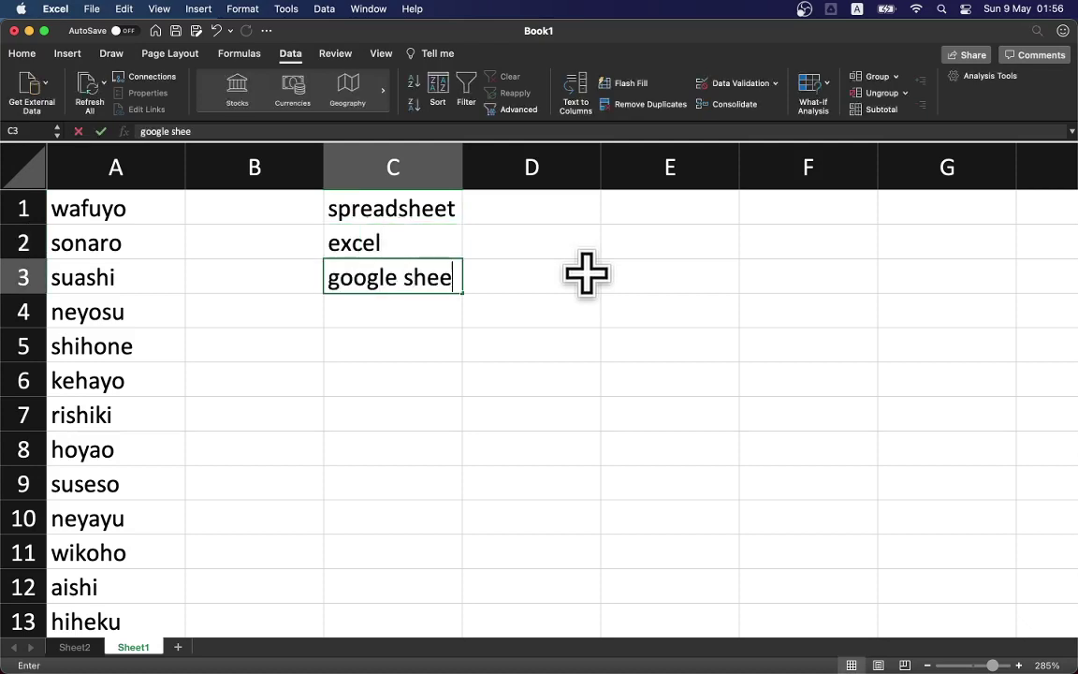
{"action": "type", "text": "t"}
{"action": "key", "text": "Return"}
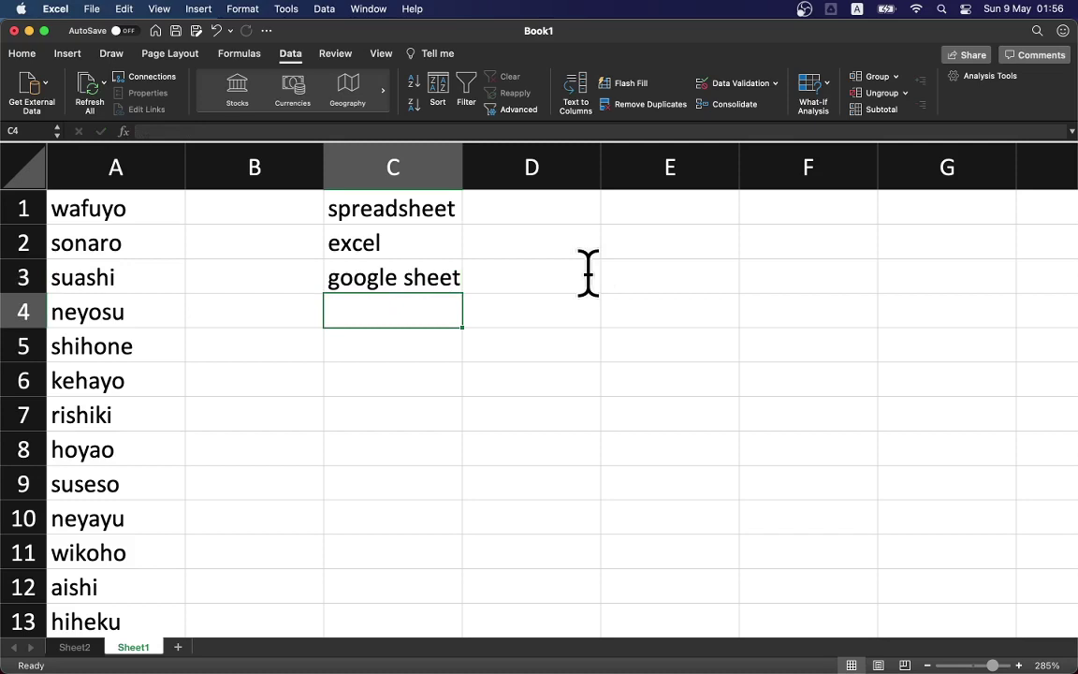
Enter openoffice/Libre calc in C4, correcting the text in the formula bar.
{"action": "type", "text": "open"}
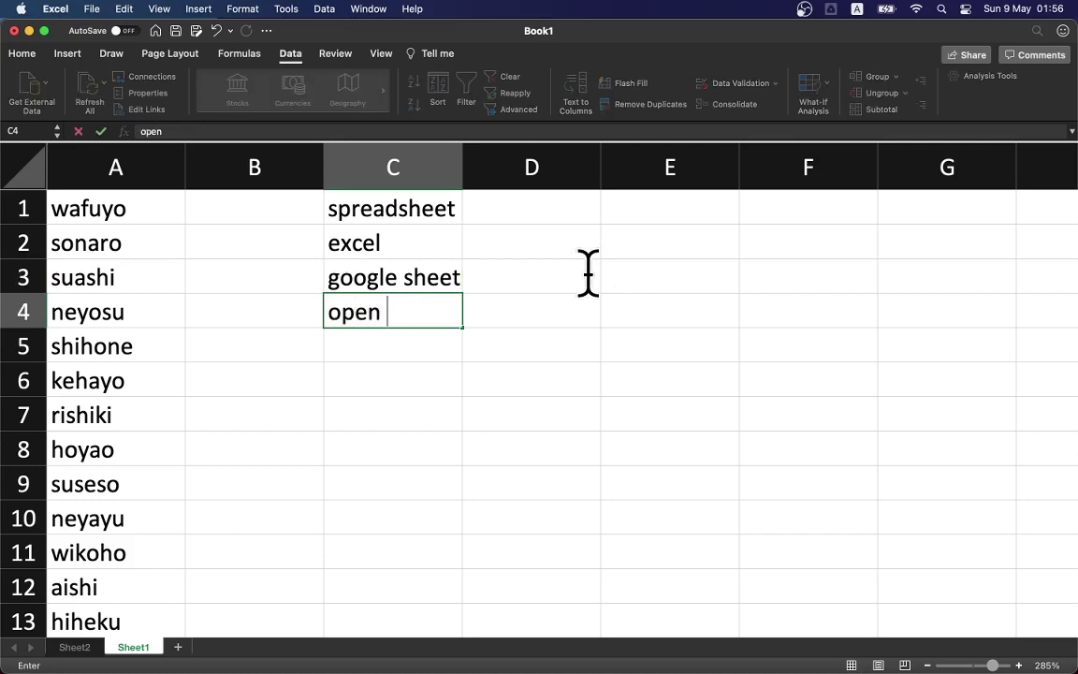
{"action": "type", "text": "office calc"}
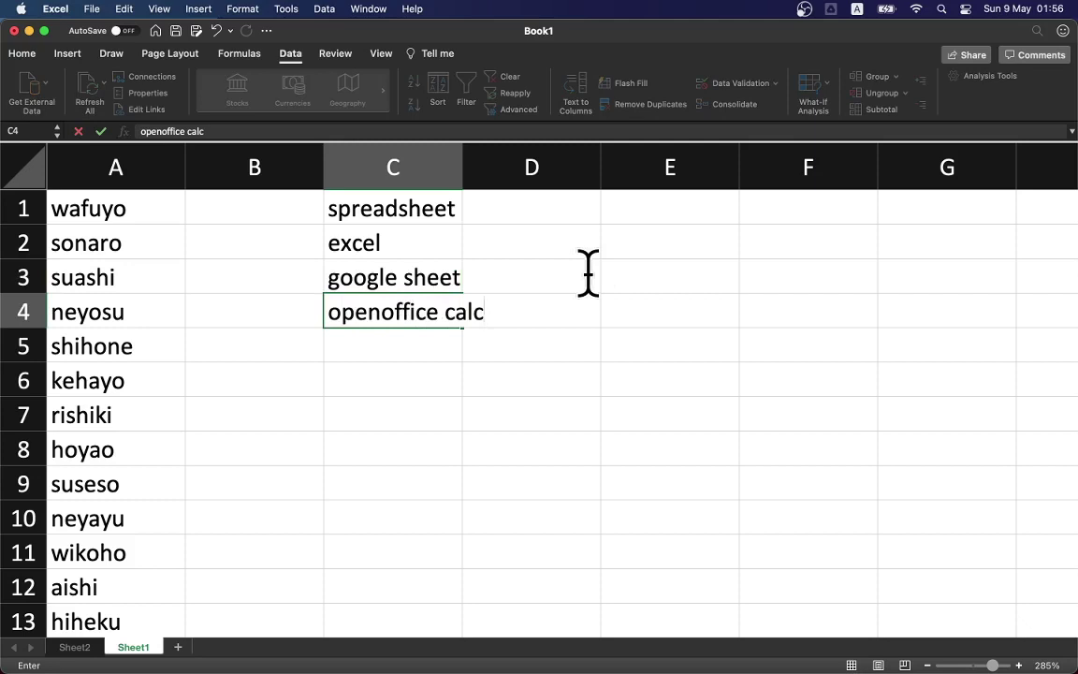
{"action": "left_click", "coordinate": [193, 131]}
{"action": "type", "text": "/"}
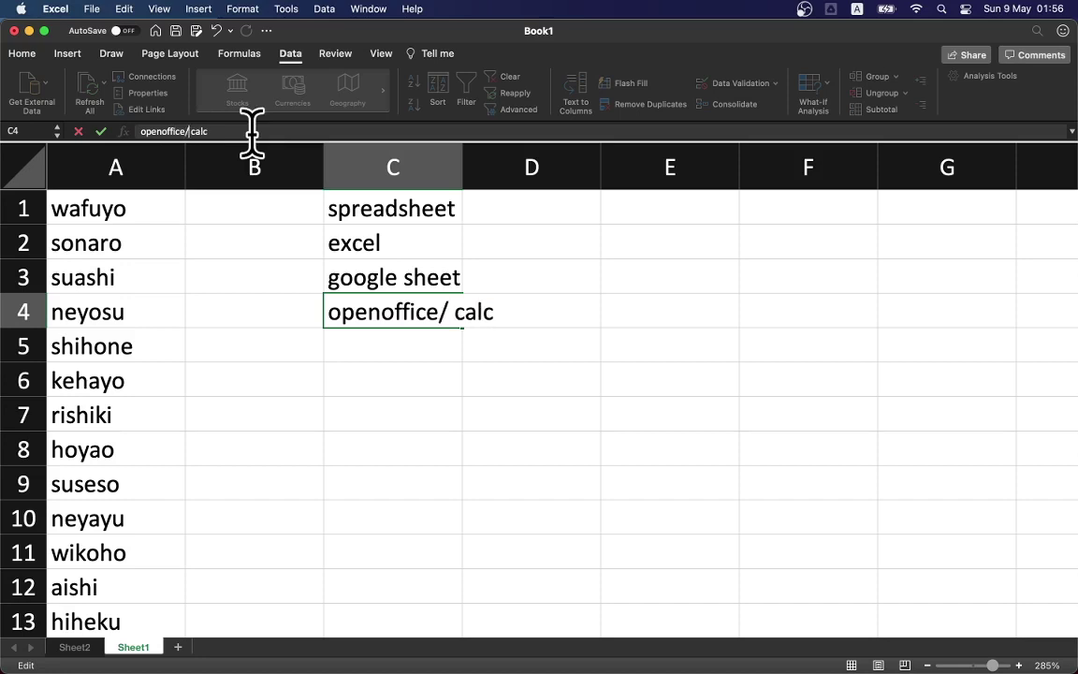
{"action": "type", "text": "Liber"}
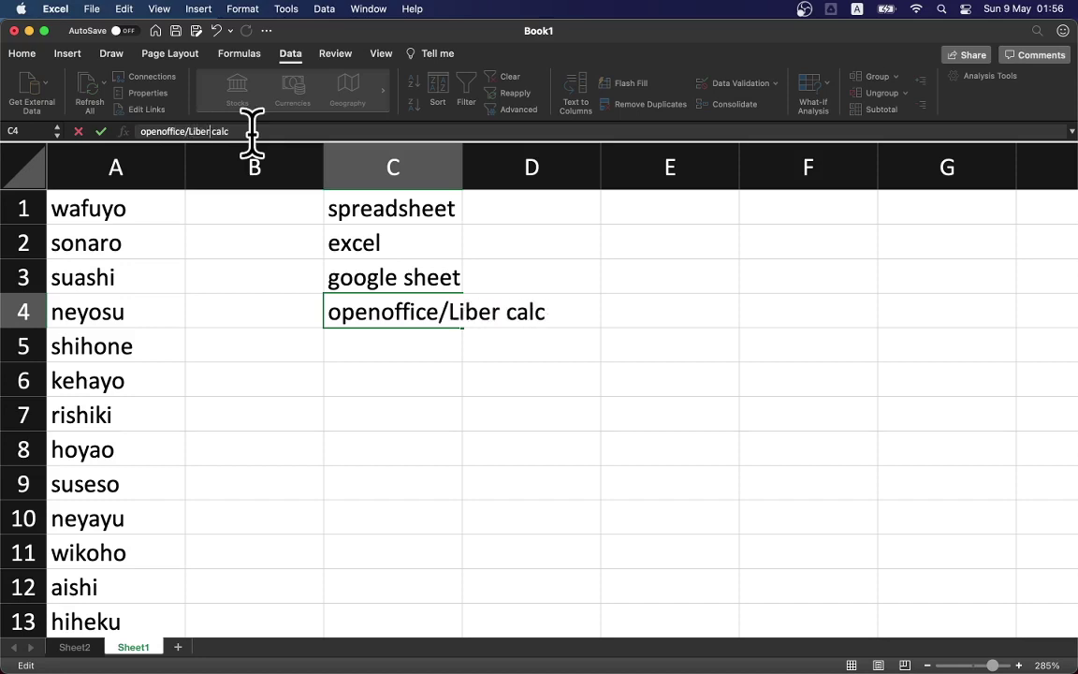
{"action": "key", "text": "BackSpace"}
{"action": "key", "text": "BackSpace"}
{"action": "type", "text": "re"}
{"action": "left_click", "coordinate": [356, 210]}
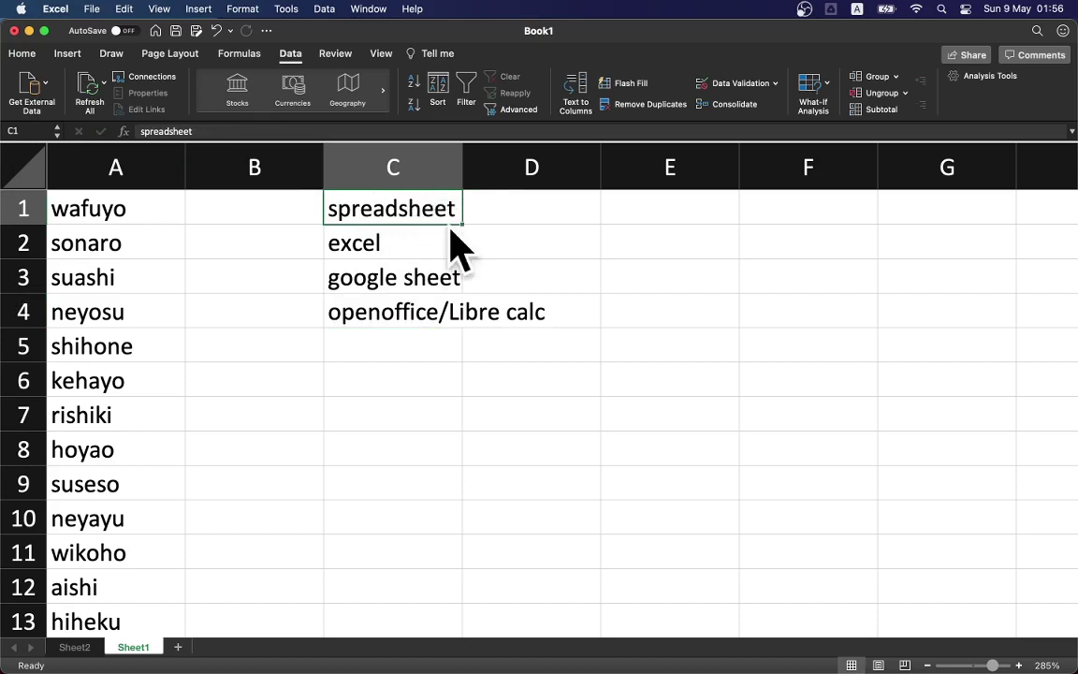
Make the spreadsheet heading in C1 bold and type sheet.new into D3.
{"action": "key", "text": "super+b"}
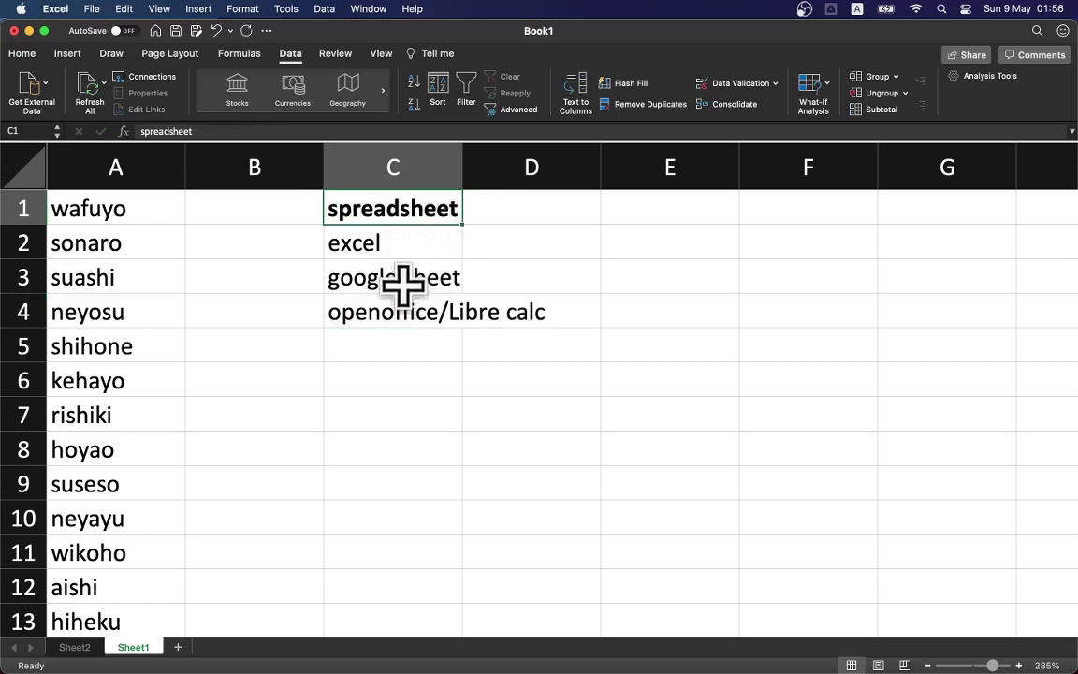
{"action": "left_click", "coordinate": [402, 283]}
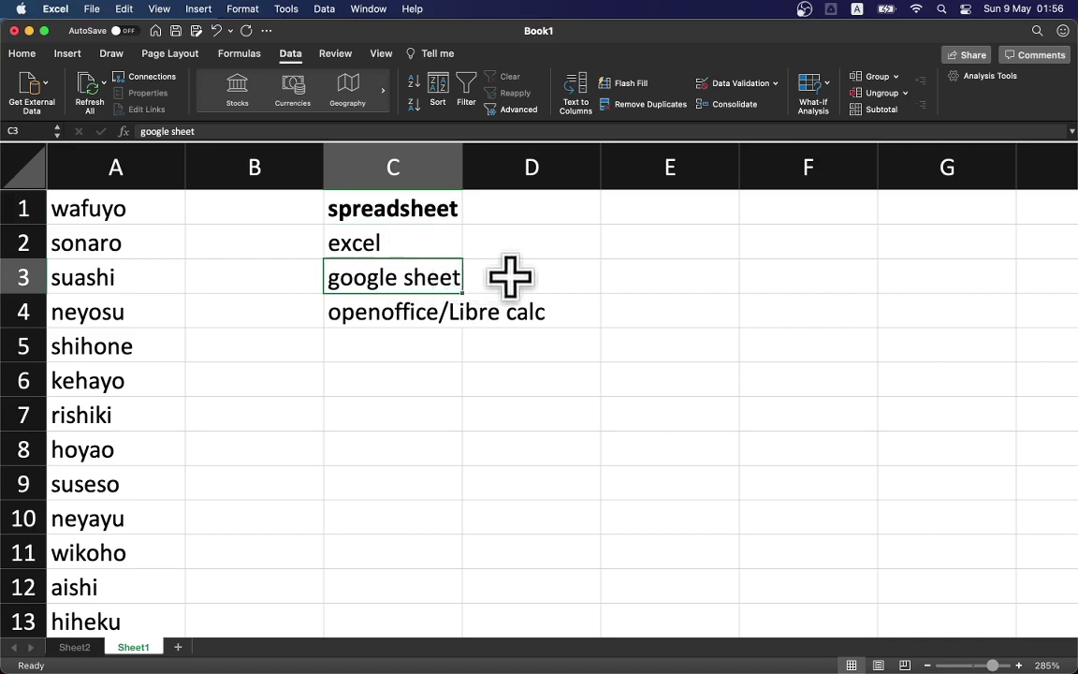
{"action": "left_click", "coordinate": [510, 277]}
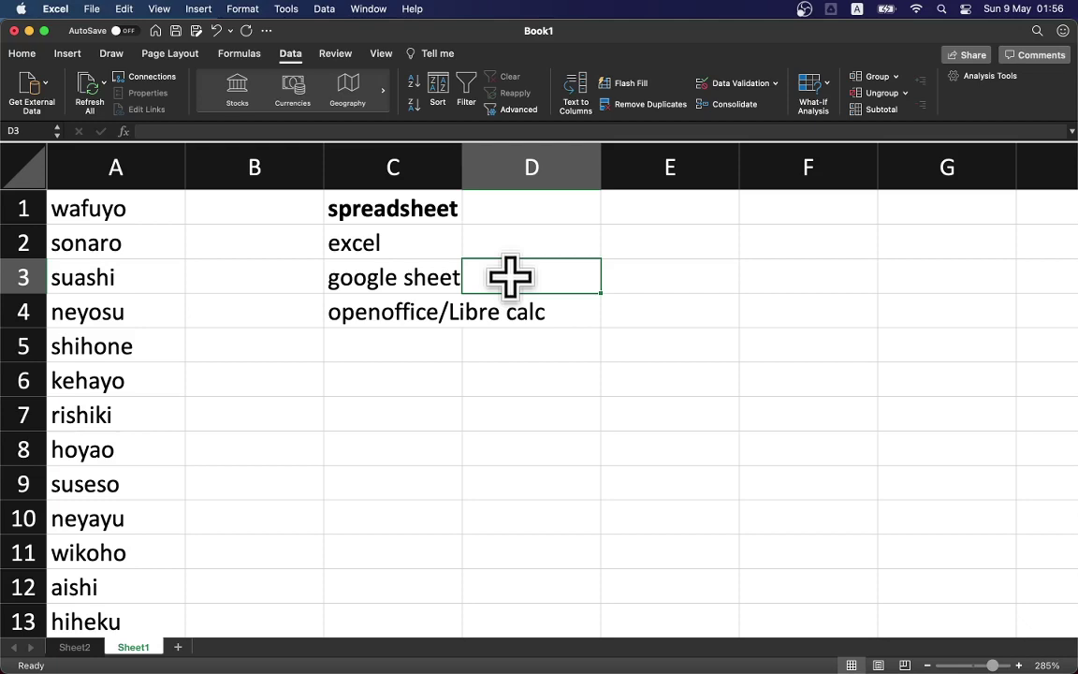
{"action": "type", "text": "sh"}
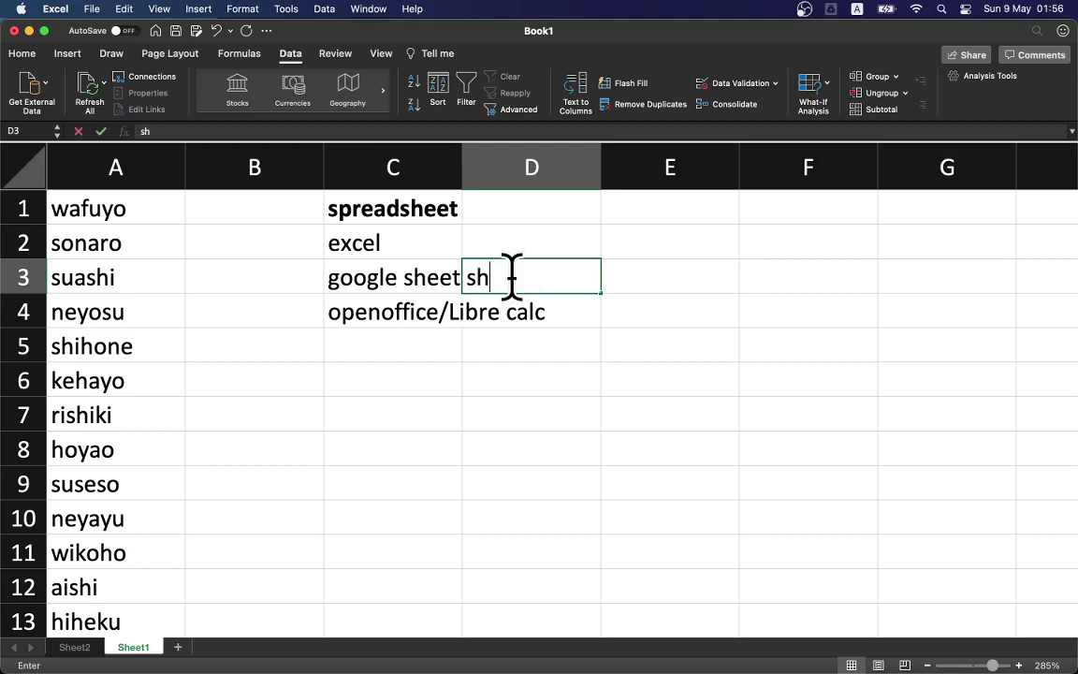
{"action": "type", "text": "eet.new"}
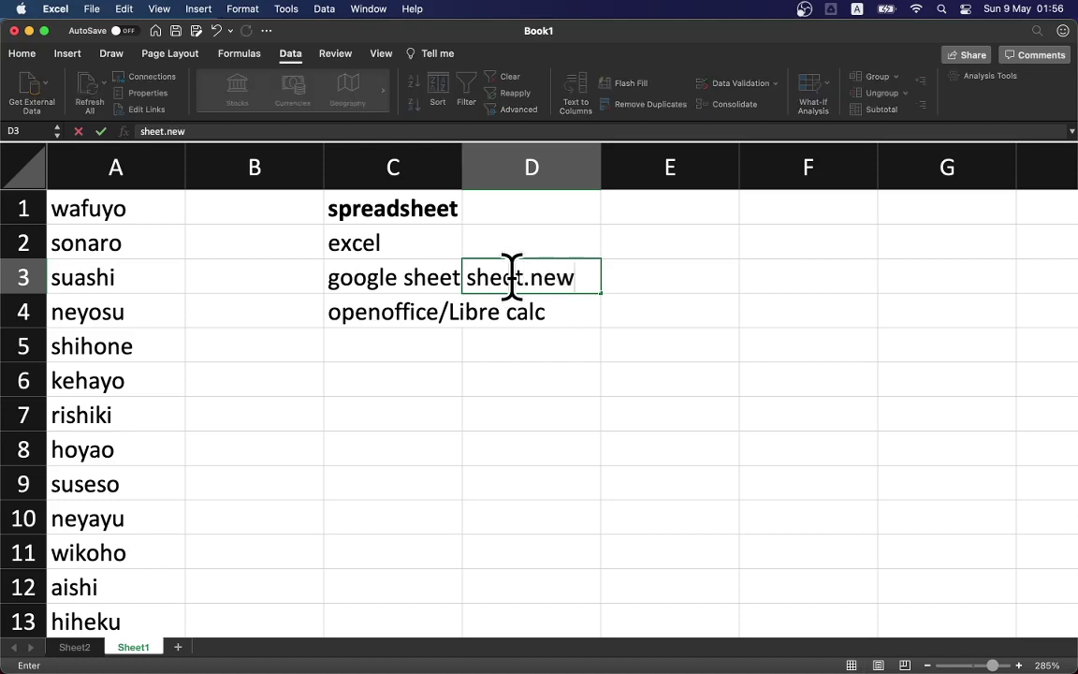